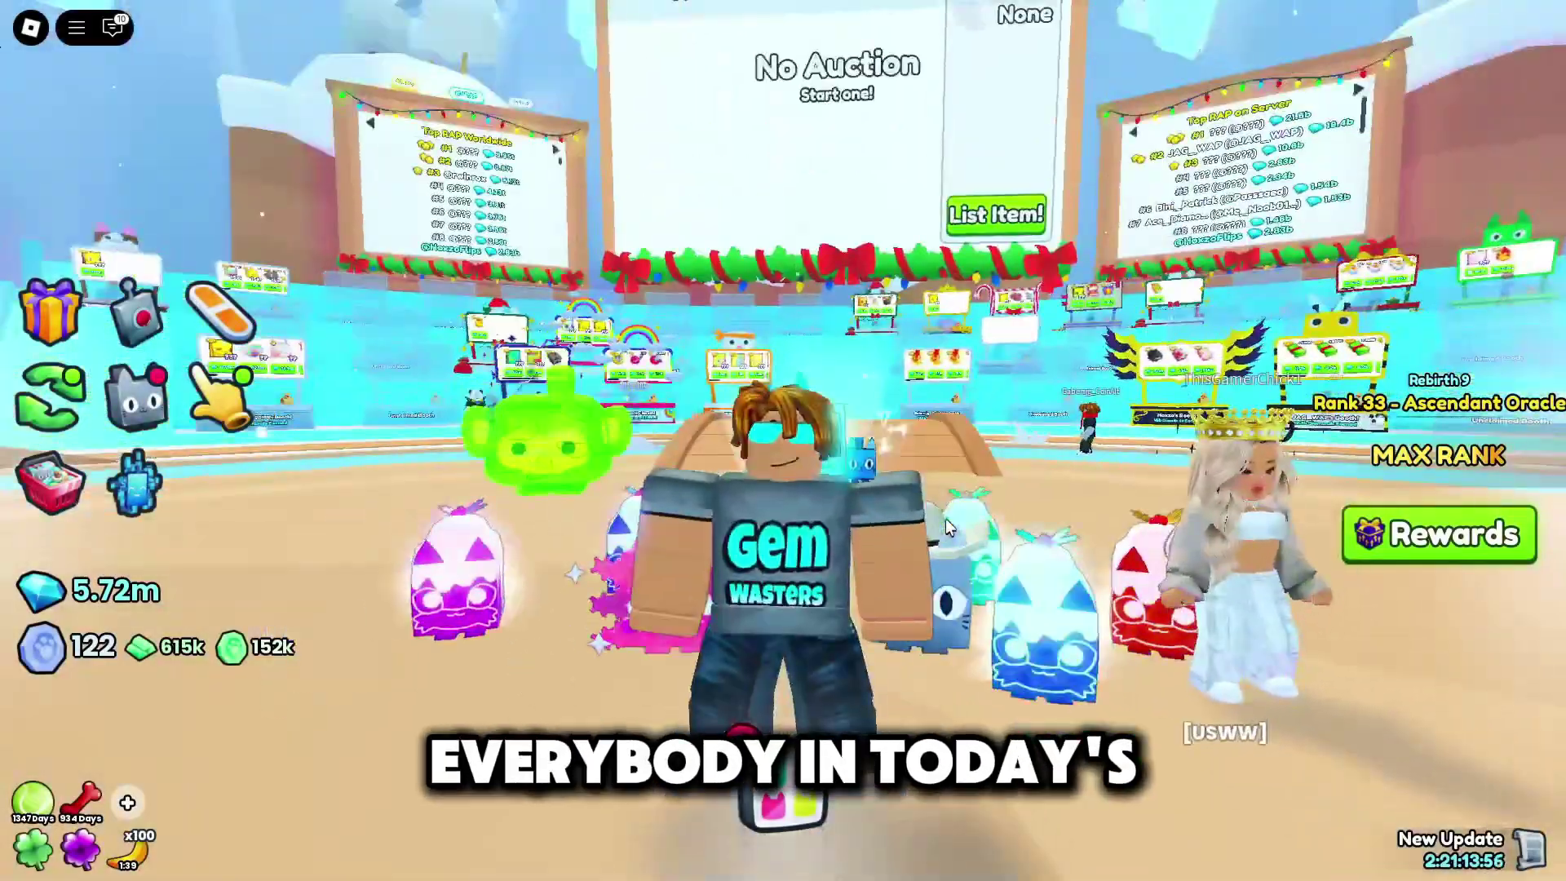
{"action": "key", "text": "w"}
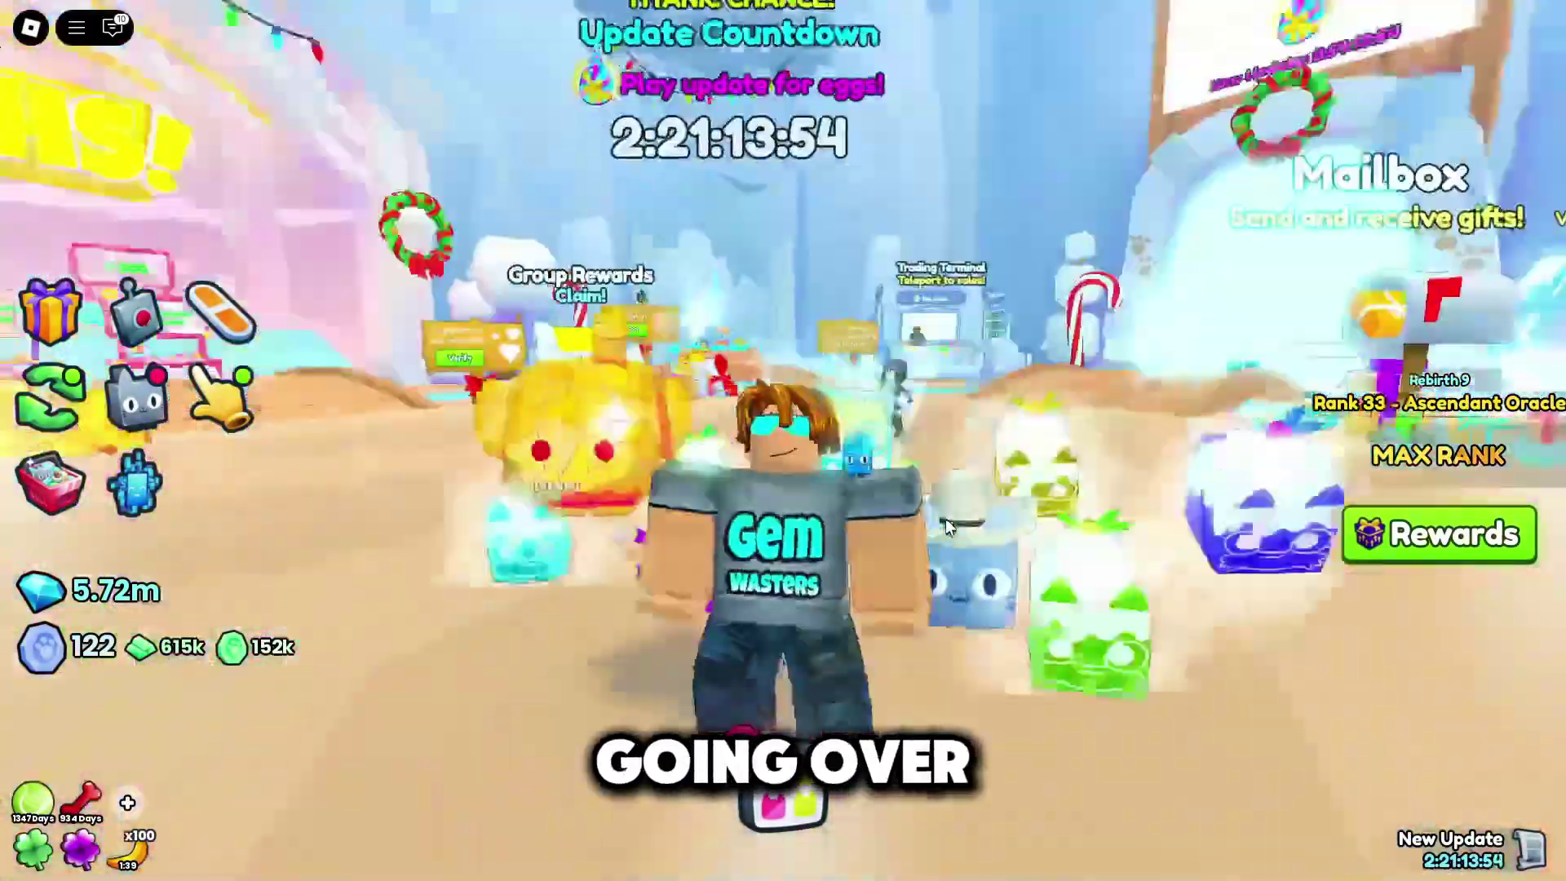
{"action": "key", "text": "s"}
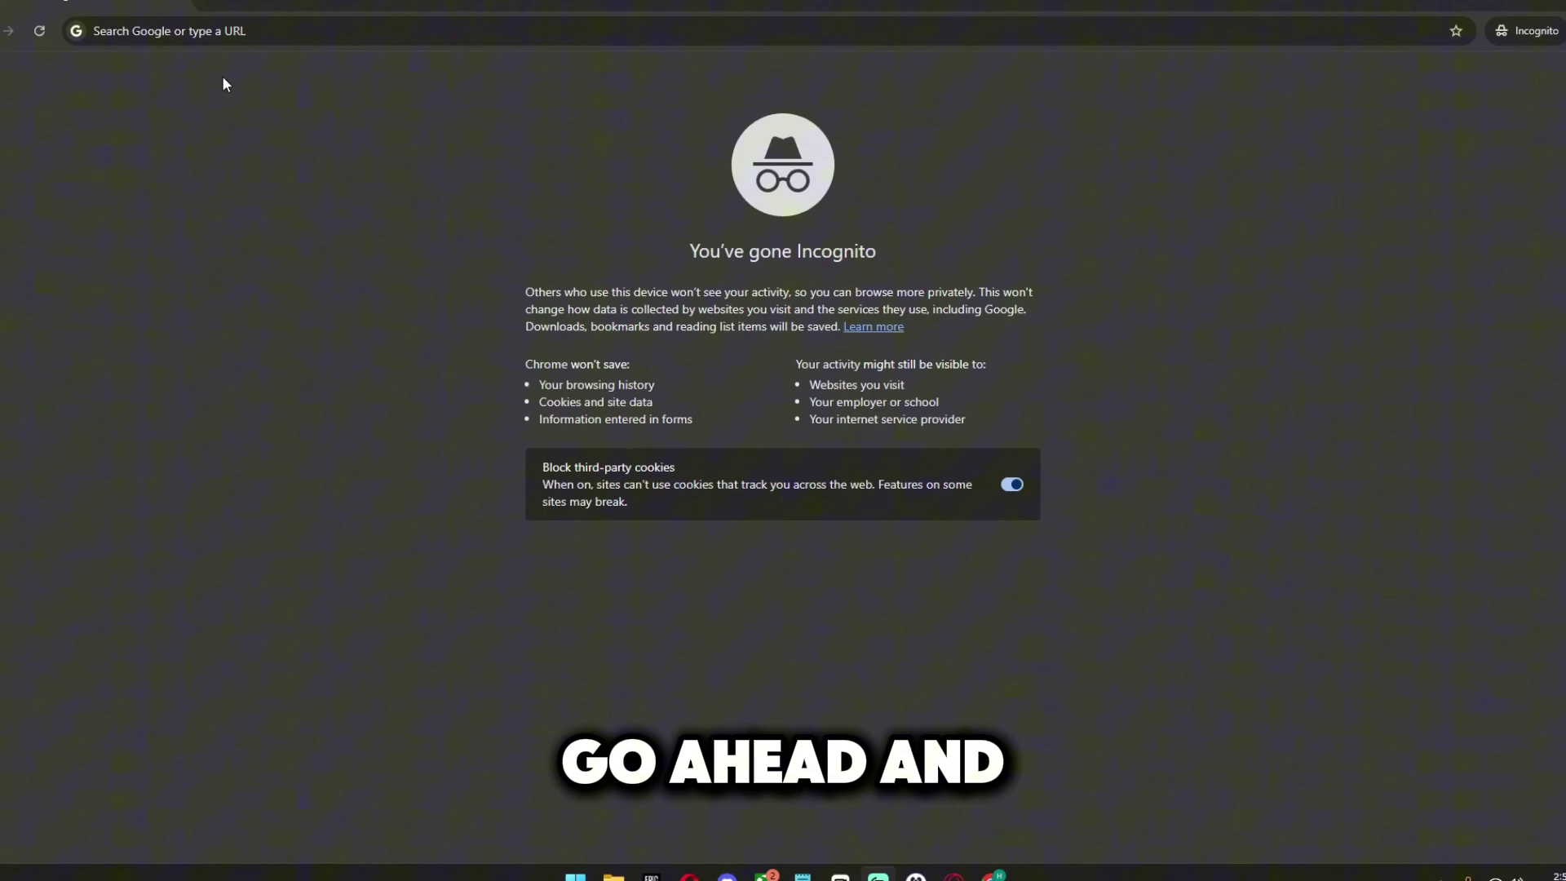
Search the web for "multiple account manager" and open the ic3w0lf22/Roblox-Account-Manager repository on GitHub.
{"action": "left_click", "coordinate": [229, 34]}
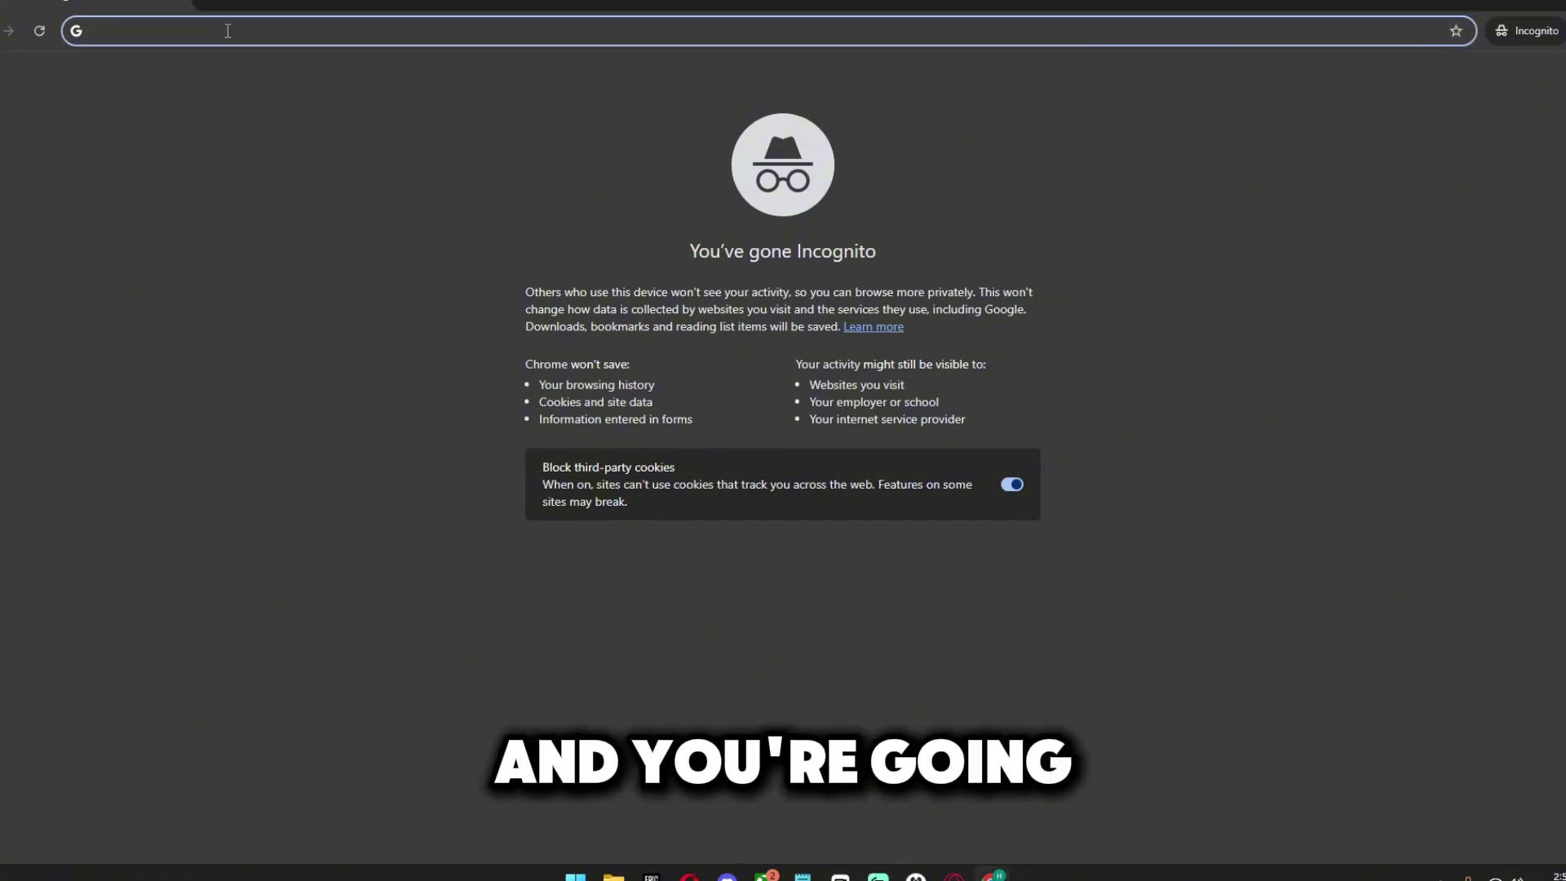
{"action": "type", "text": "m"}
{"action": "type", "text": "ultiple"}
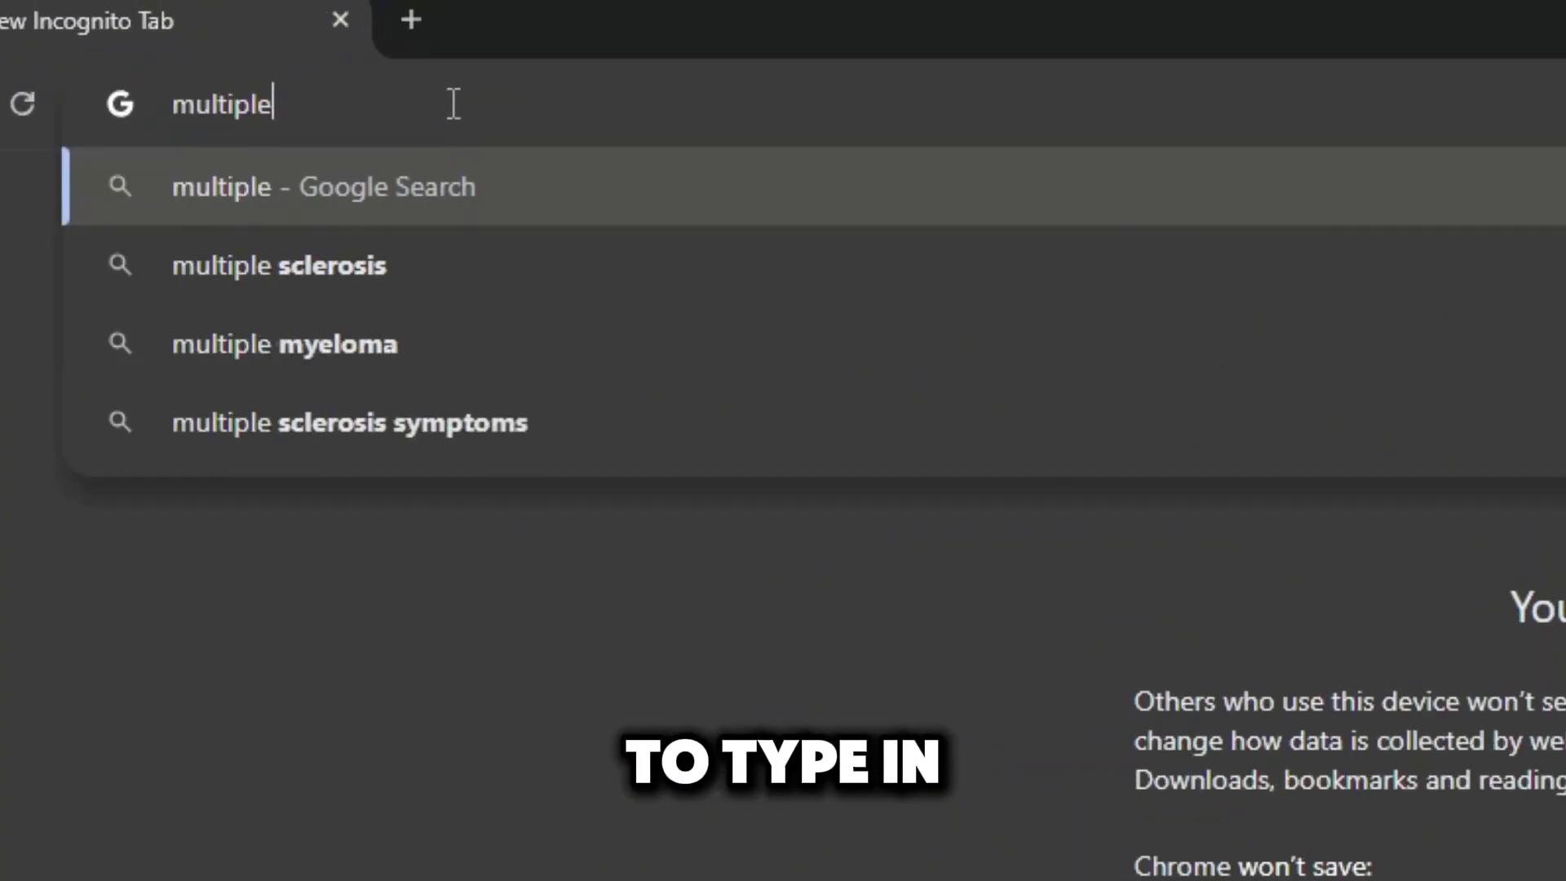
{"action": "type", "text": " account m,"}
{"action": "key", "text": "BackSpace"}
{"action": "type", "text": "anager"}
{"action": "key", "text": "Return"}
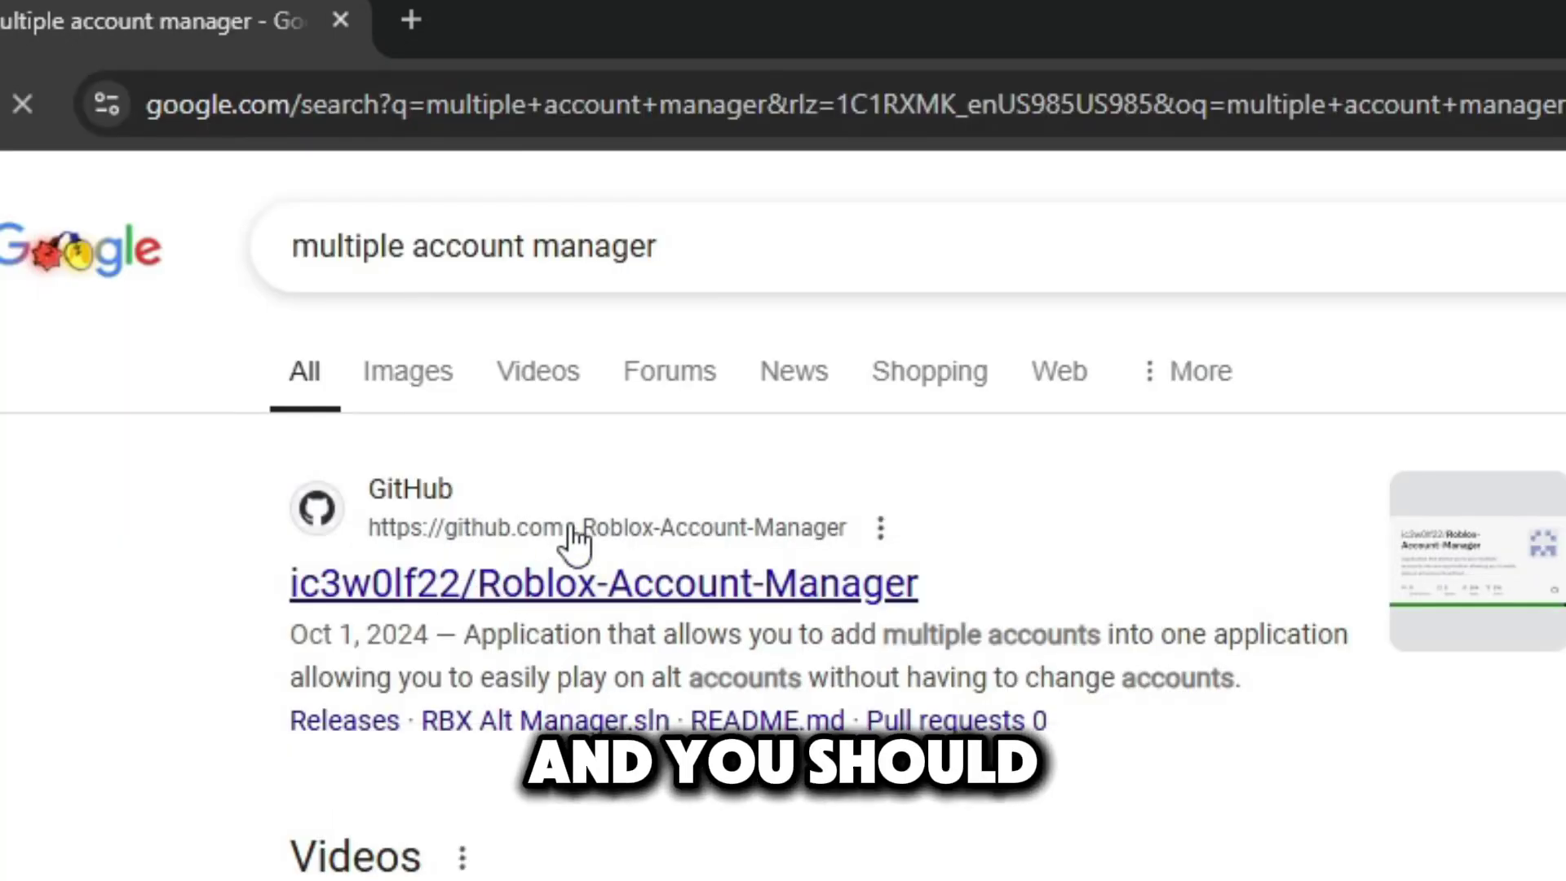
{"action": "left_click", "coordinate": [727, 587]}
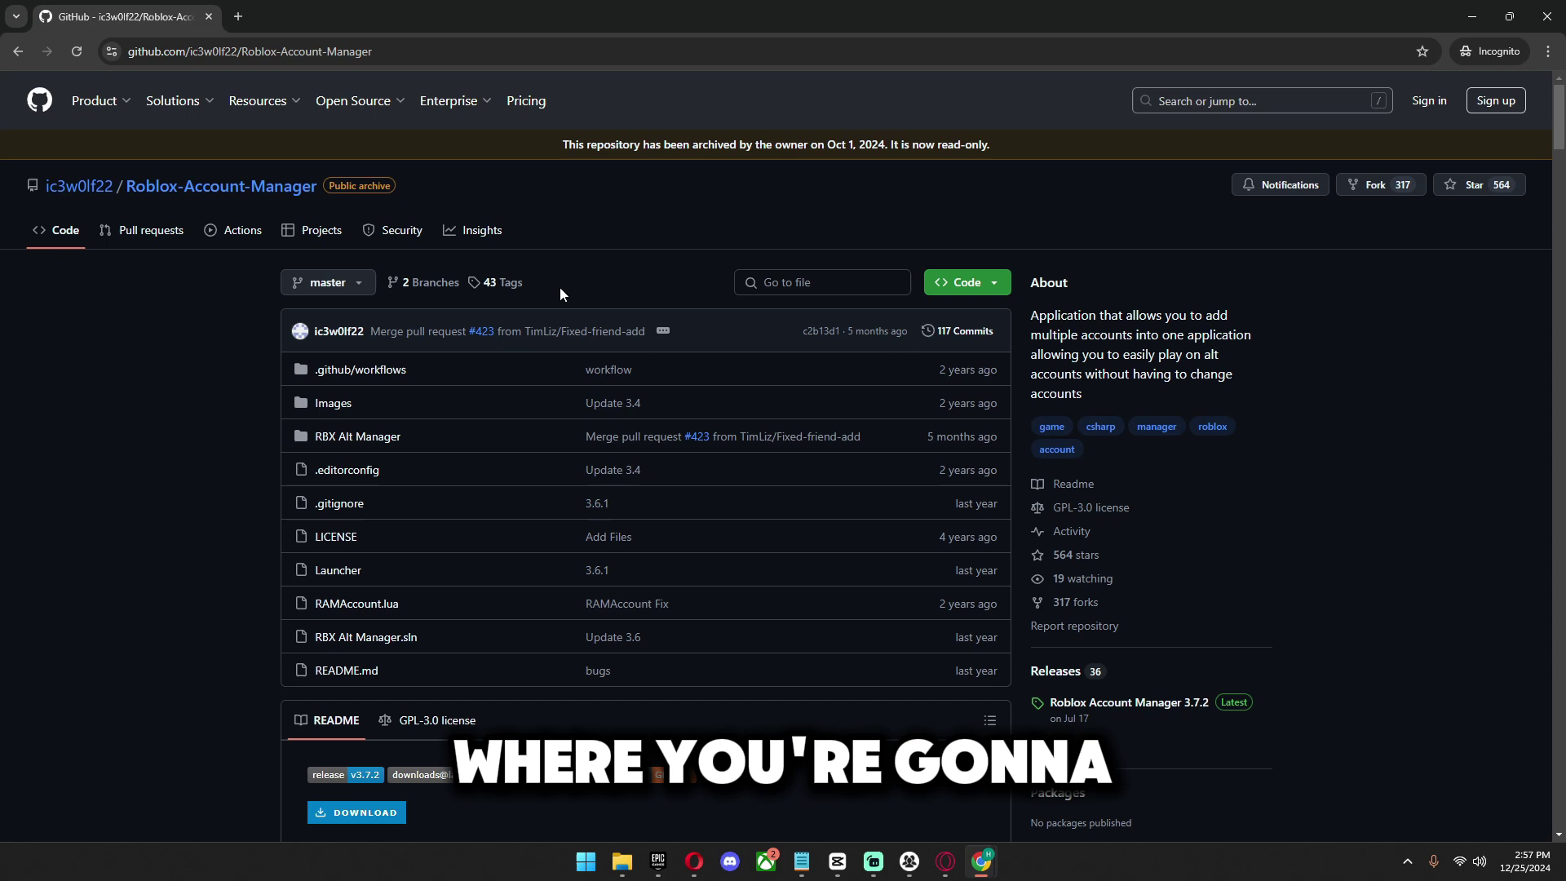
{"action": "scroll", "coordinate": [559, 287], "scroll_direction": "down", "scroll_amount": 3}
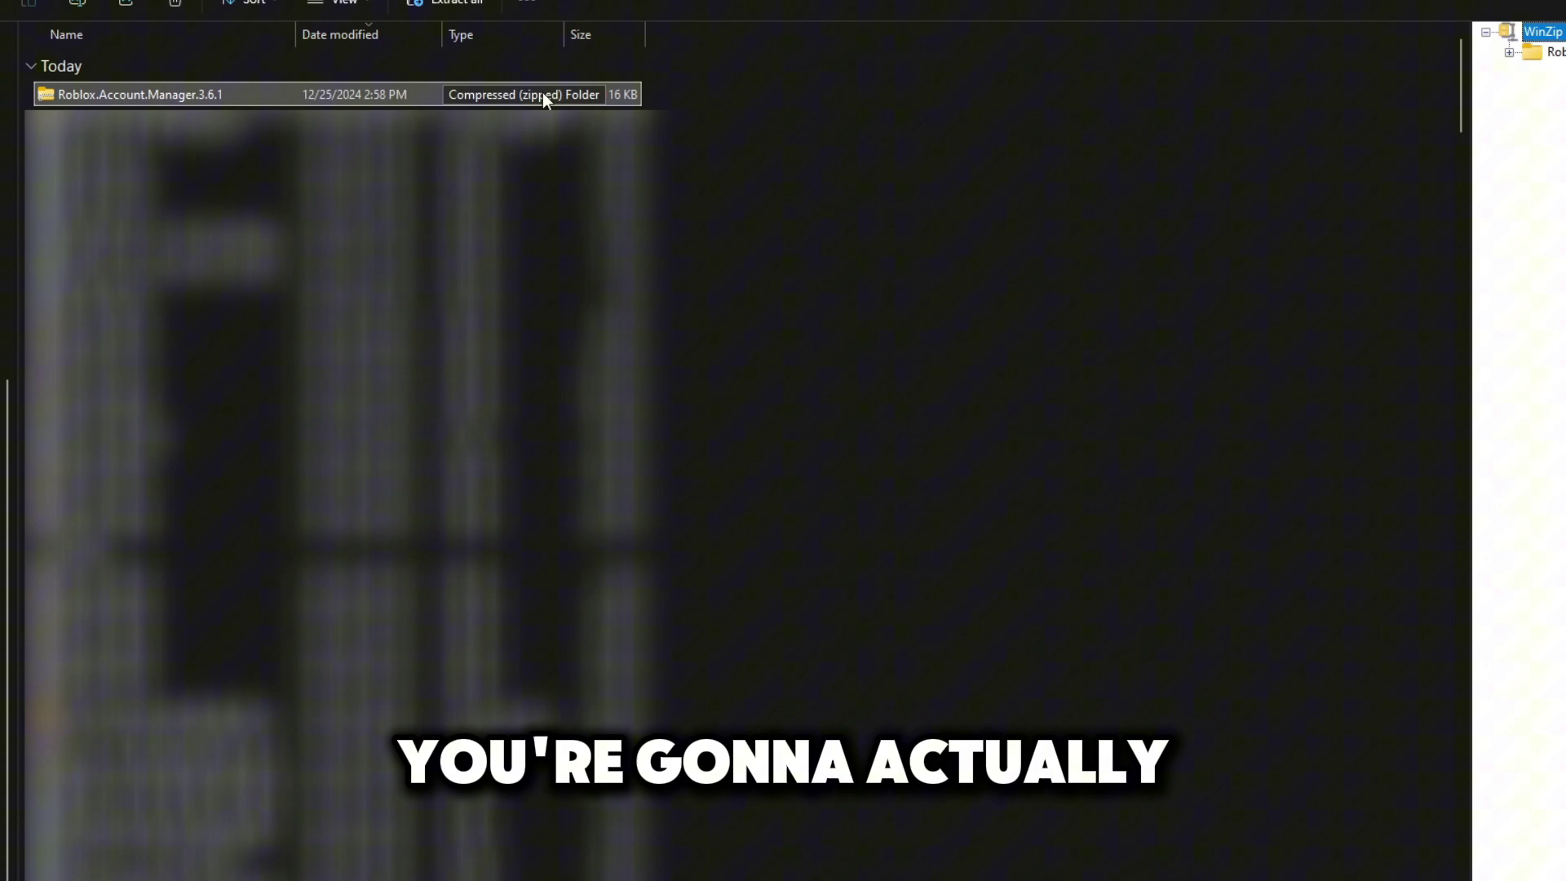
Extract the Roblox.Account.Manager.3.6.1 archive to D:\Downloads\Roblox.Account.Manager.3.6.1, skipping the already existing Roblox Account Manager.exe.
{"action": "right_click", "coordinate": [542, 91]}
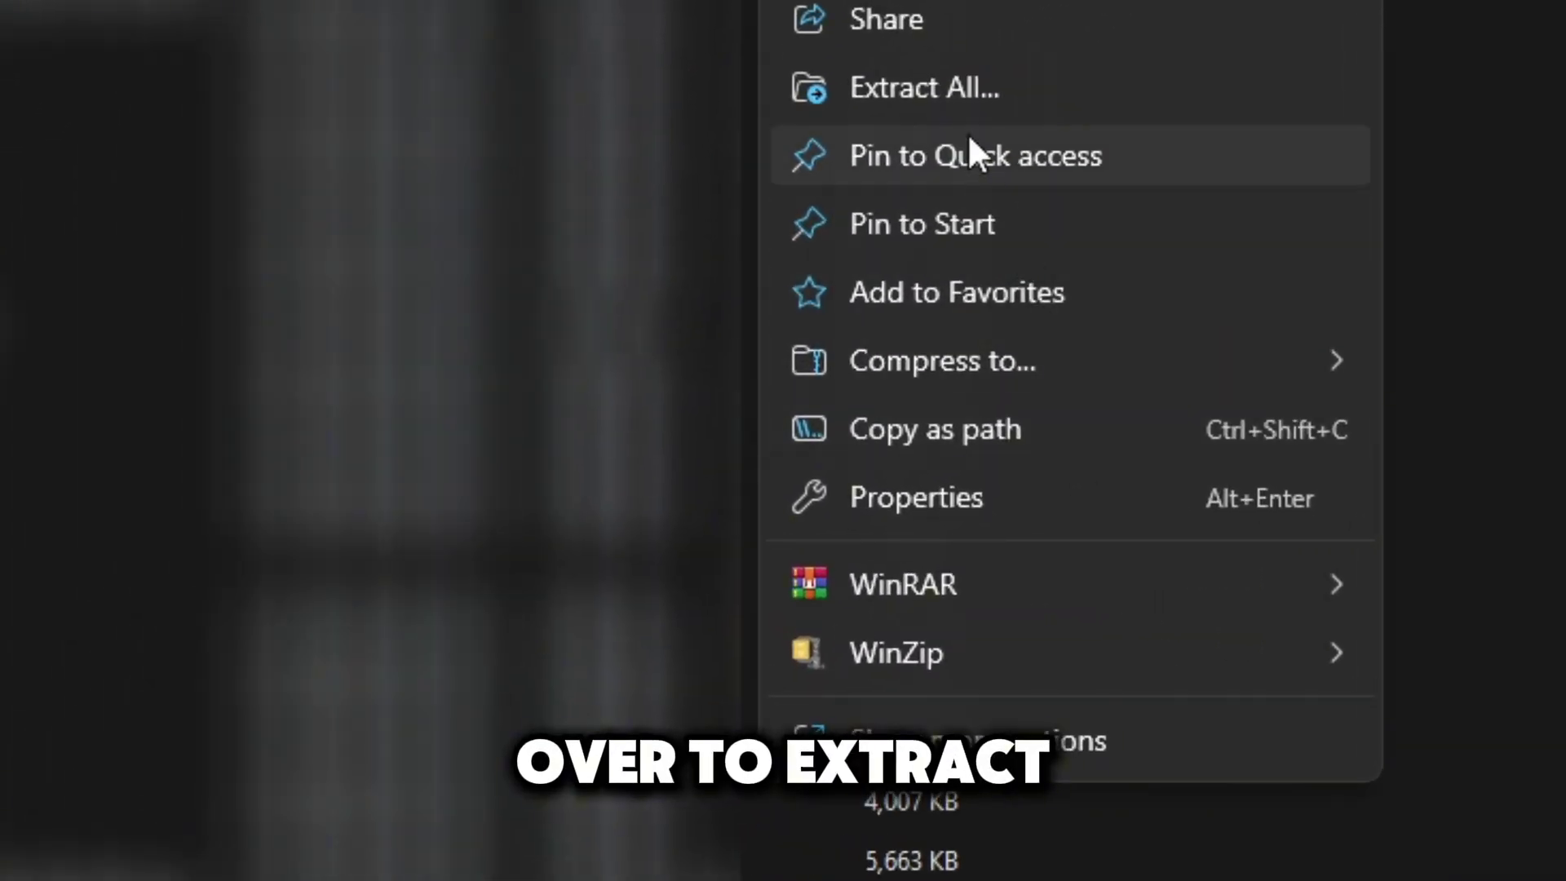
{"action": "left_click", "coordinate": [962, 97]}
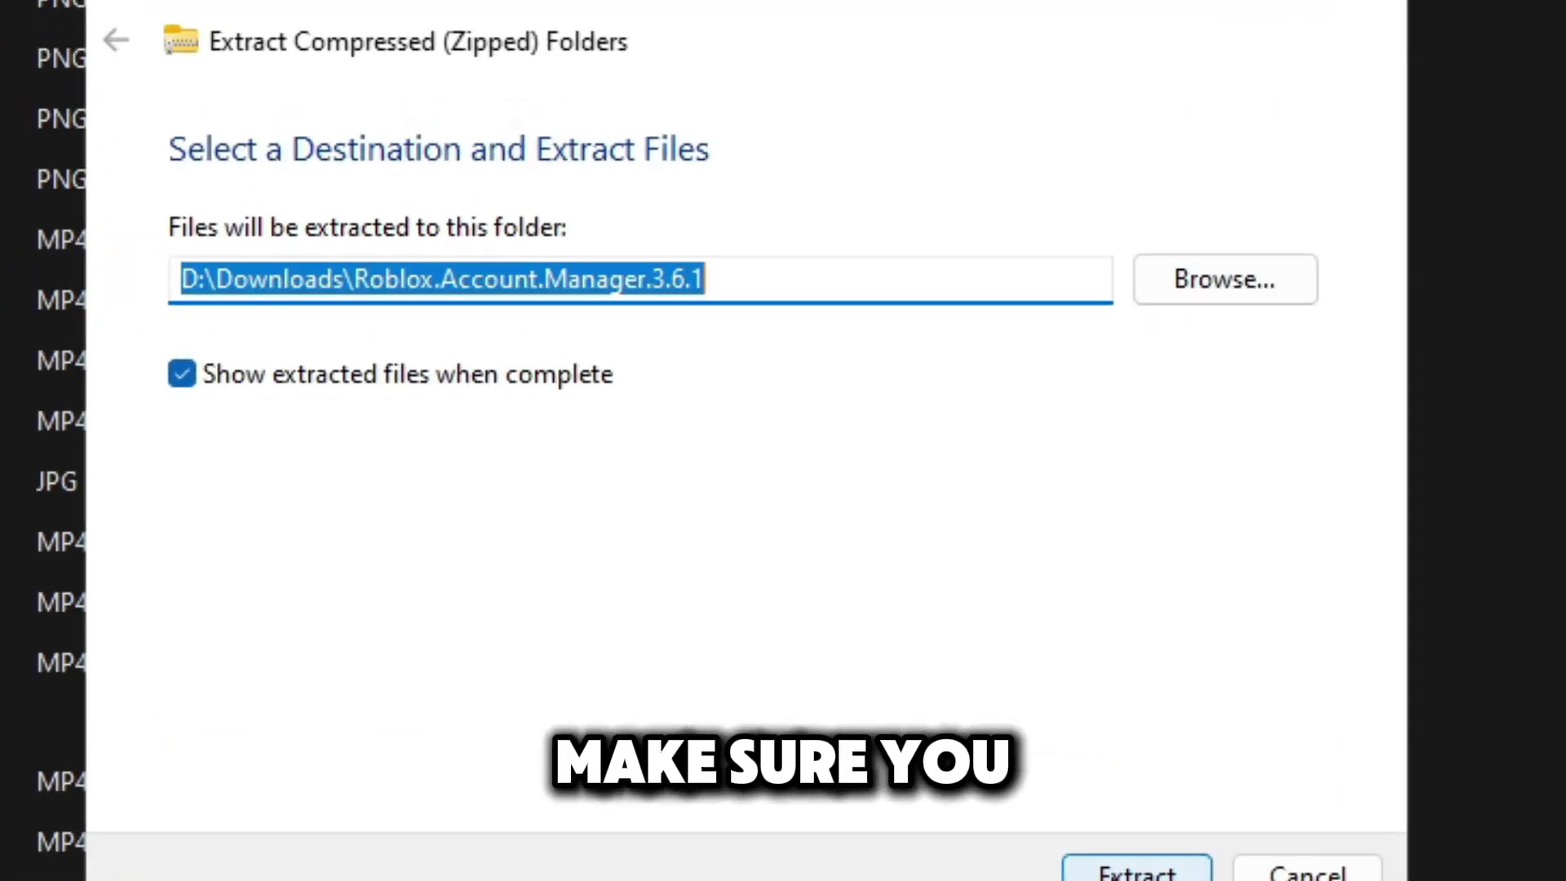
{"action": "key", "text": "Return"}
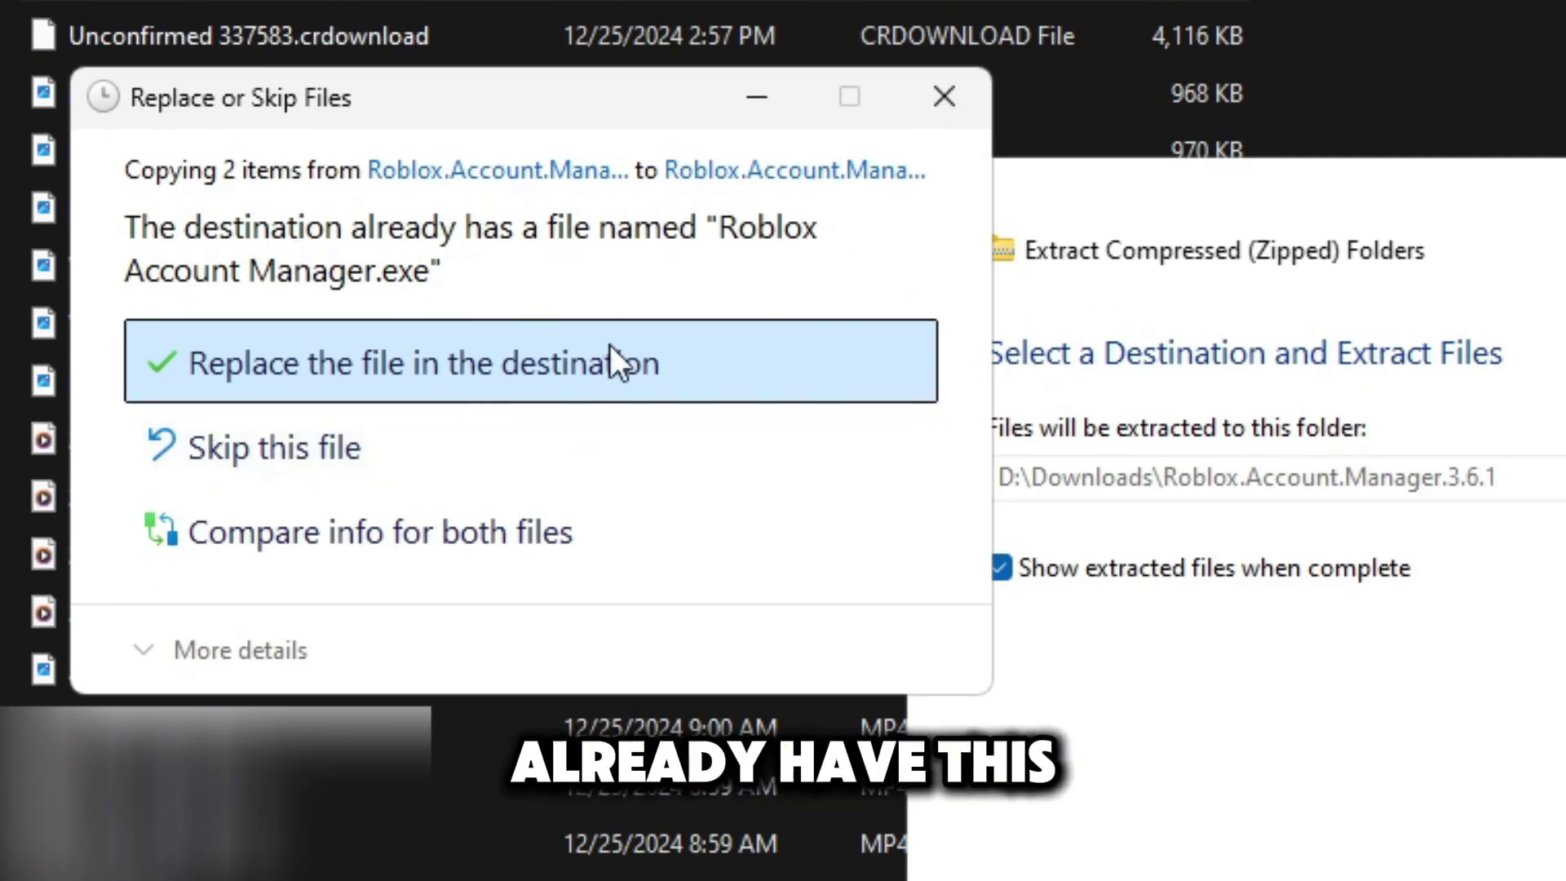
{"action": "left_click", "coordinate": [323, 452]}
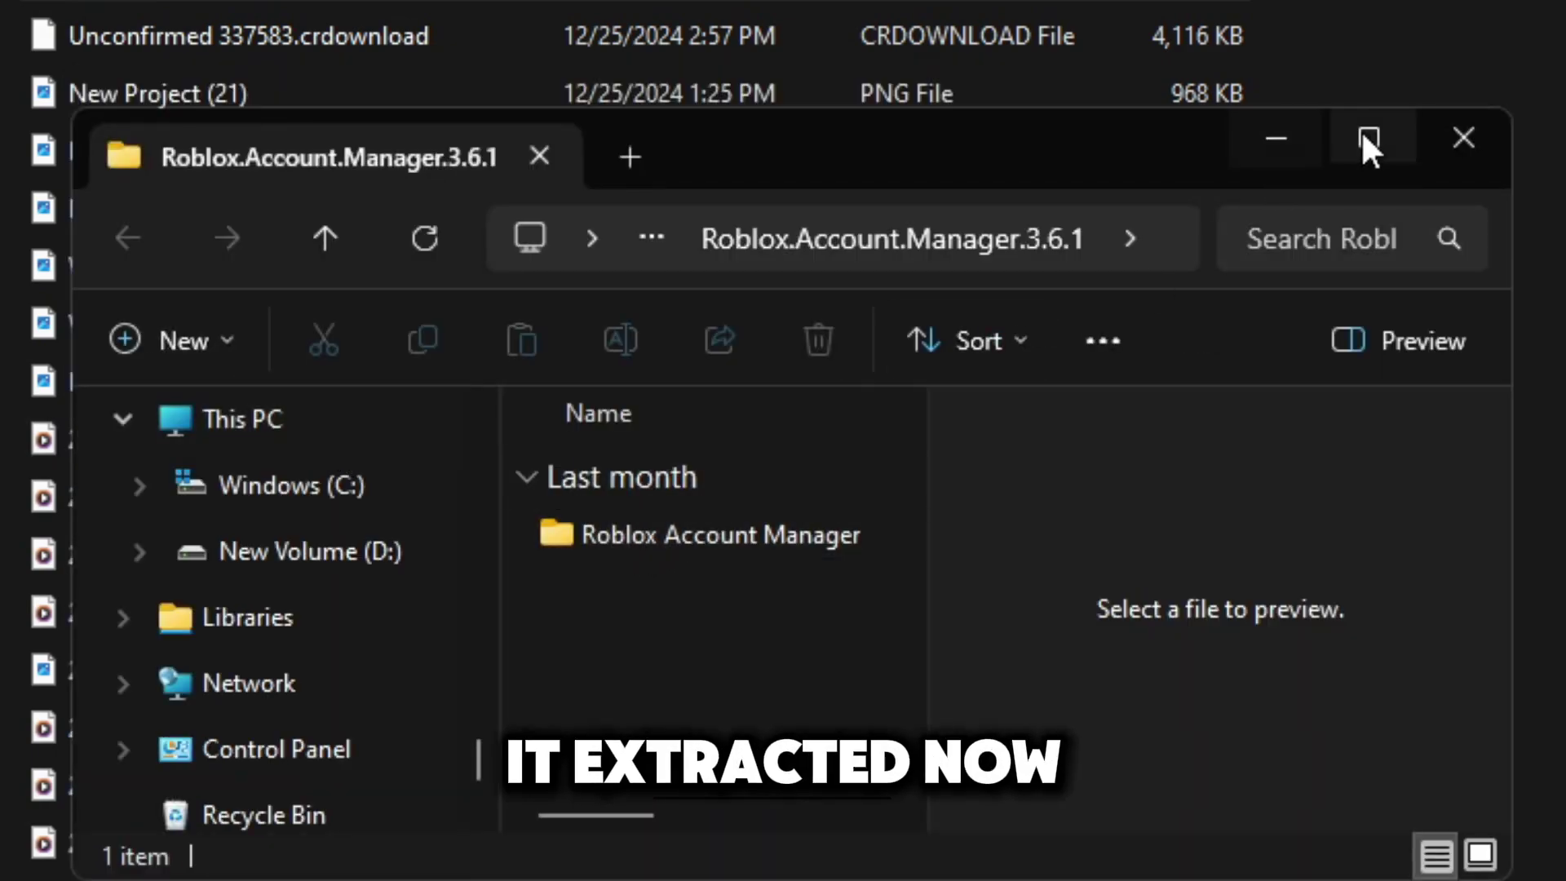
Launch the Roblox Account Manager application from the extracted folder and open its settings.
{"action": "left_click", "coordinate": [1368, 137]}
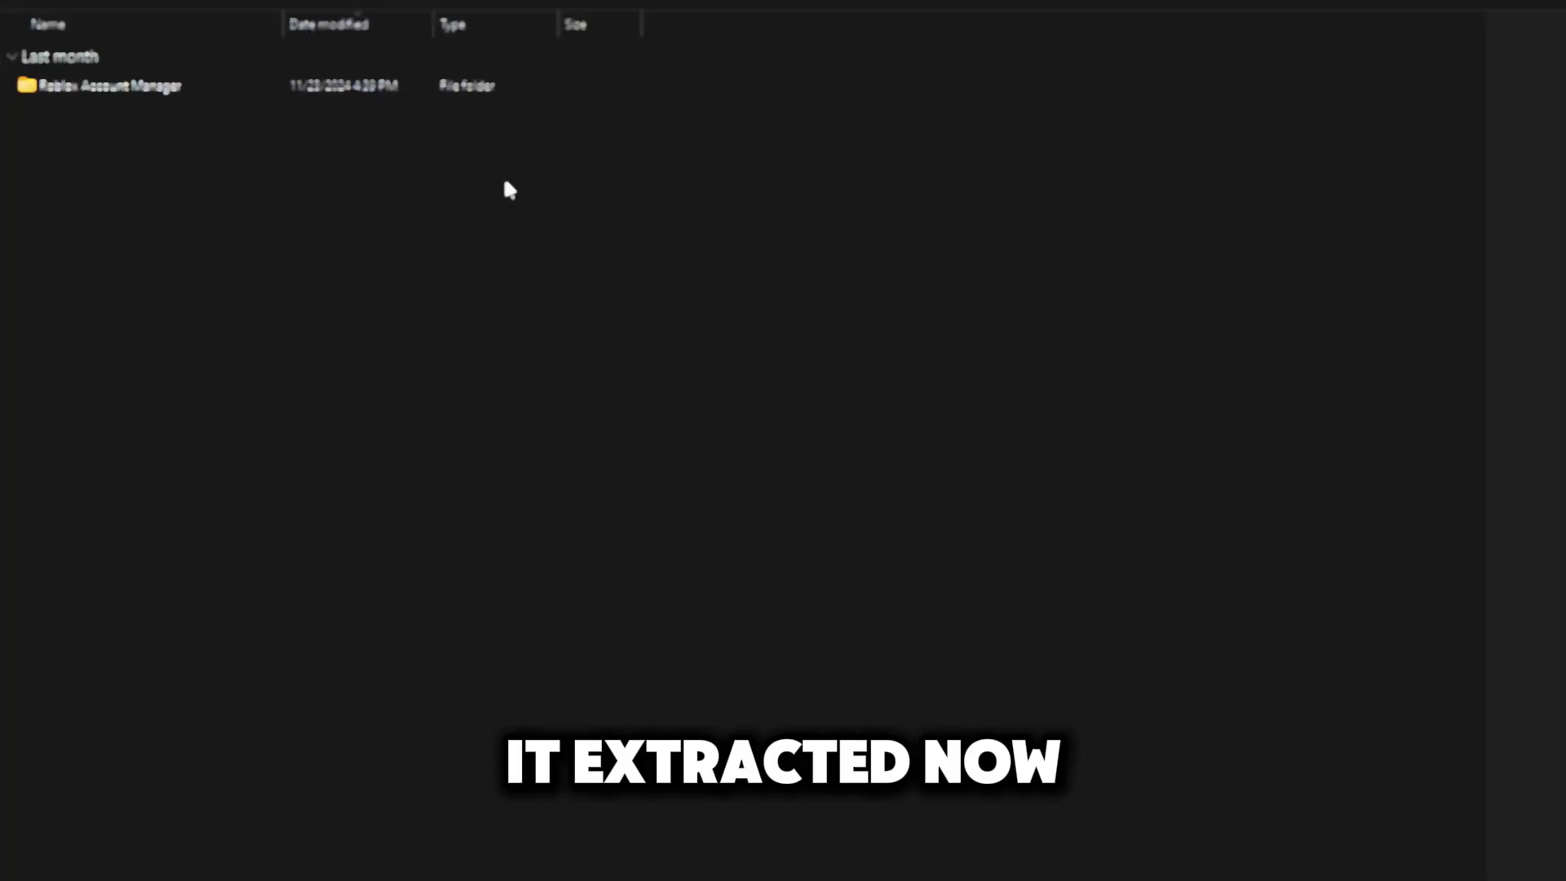
{"action": "double_click", "coordinate": [357, 98]}
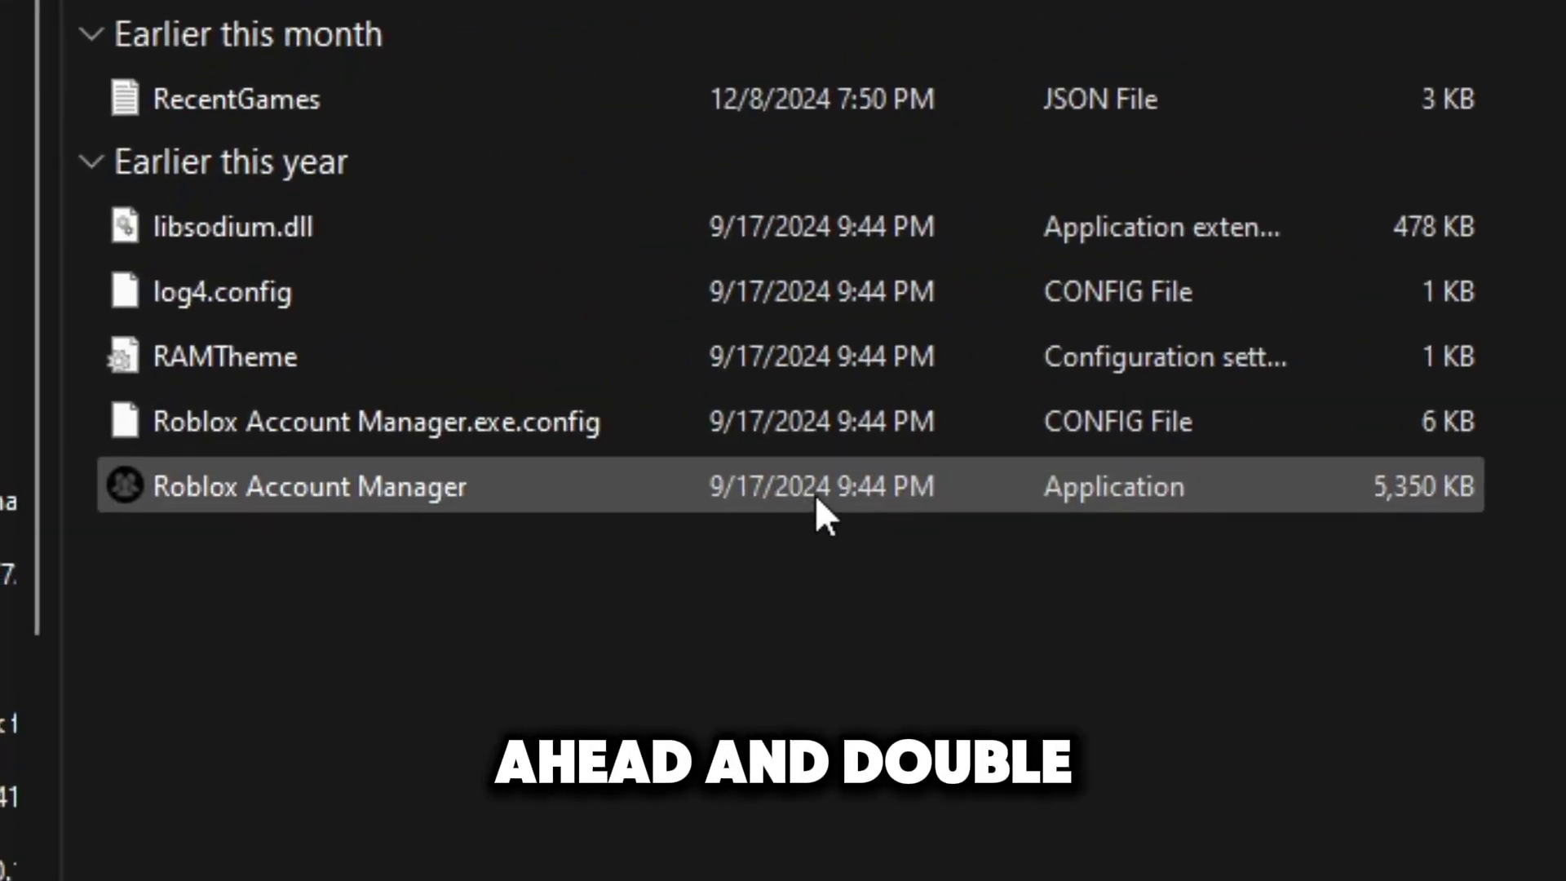
{"action": "double_click", "coordinate": [950, 488]}
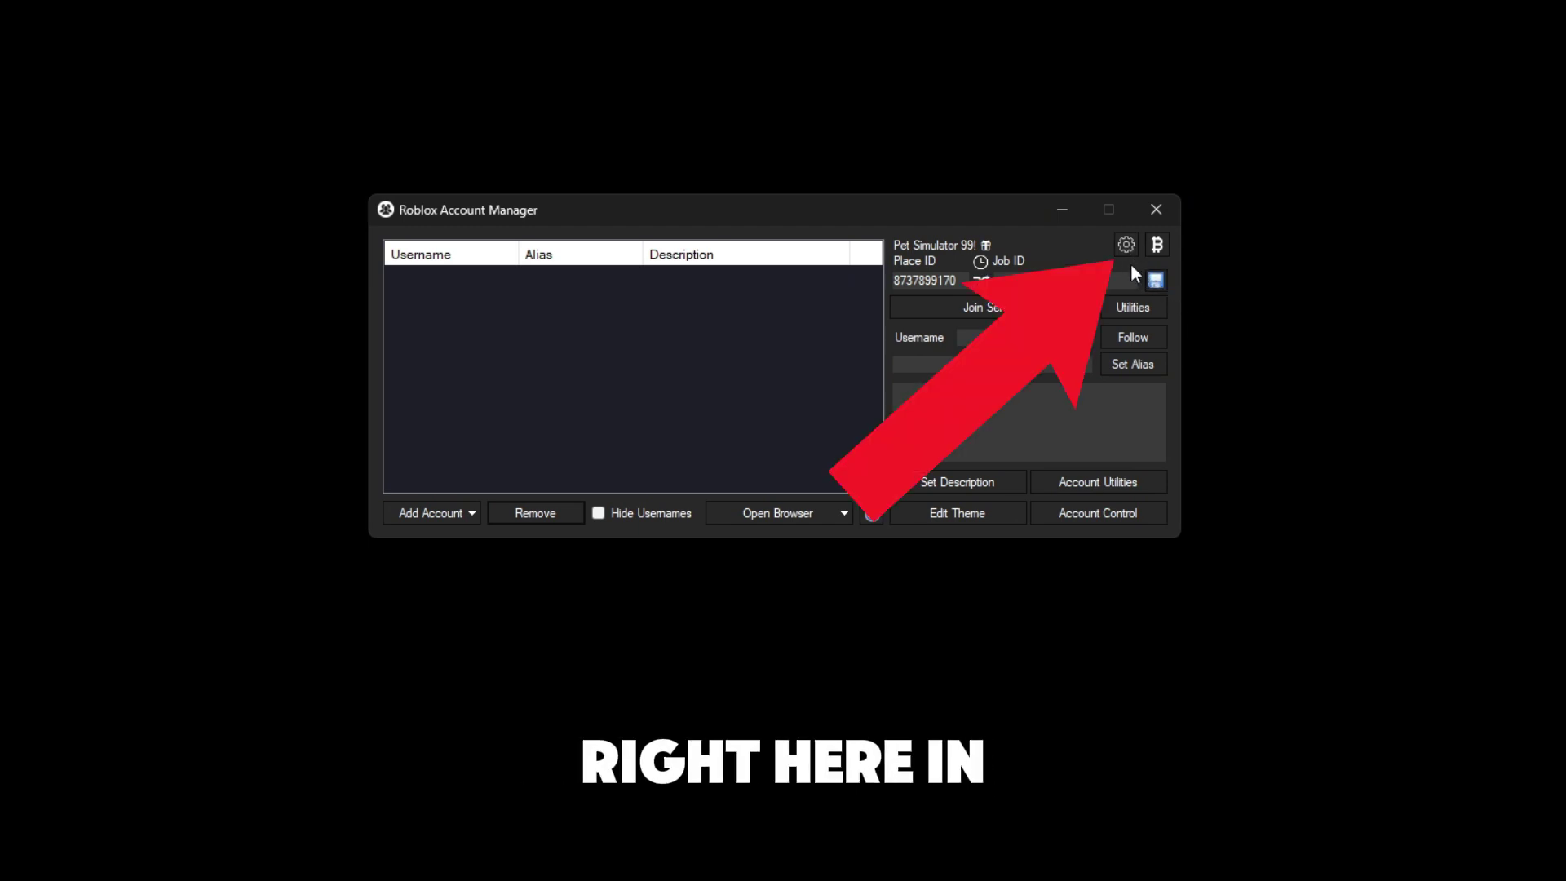
{"action": "left_click", "coordinate": [1129, 250]}
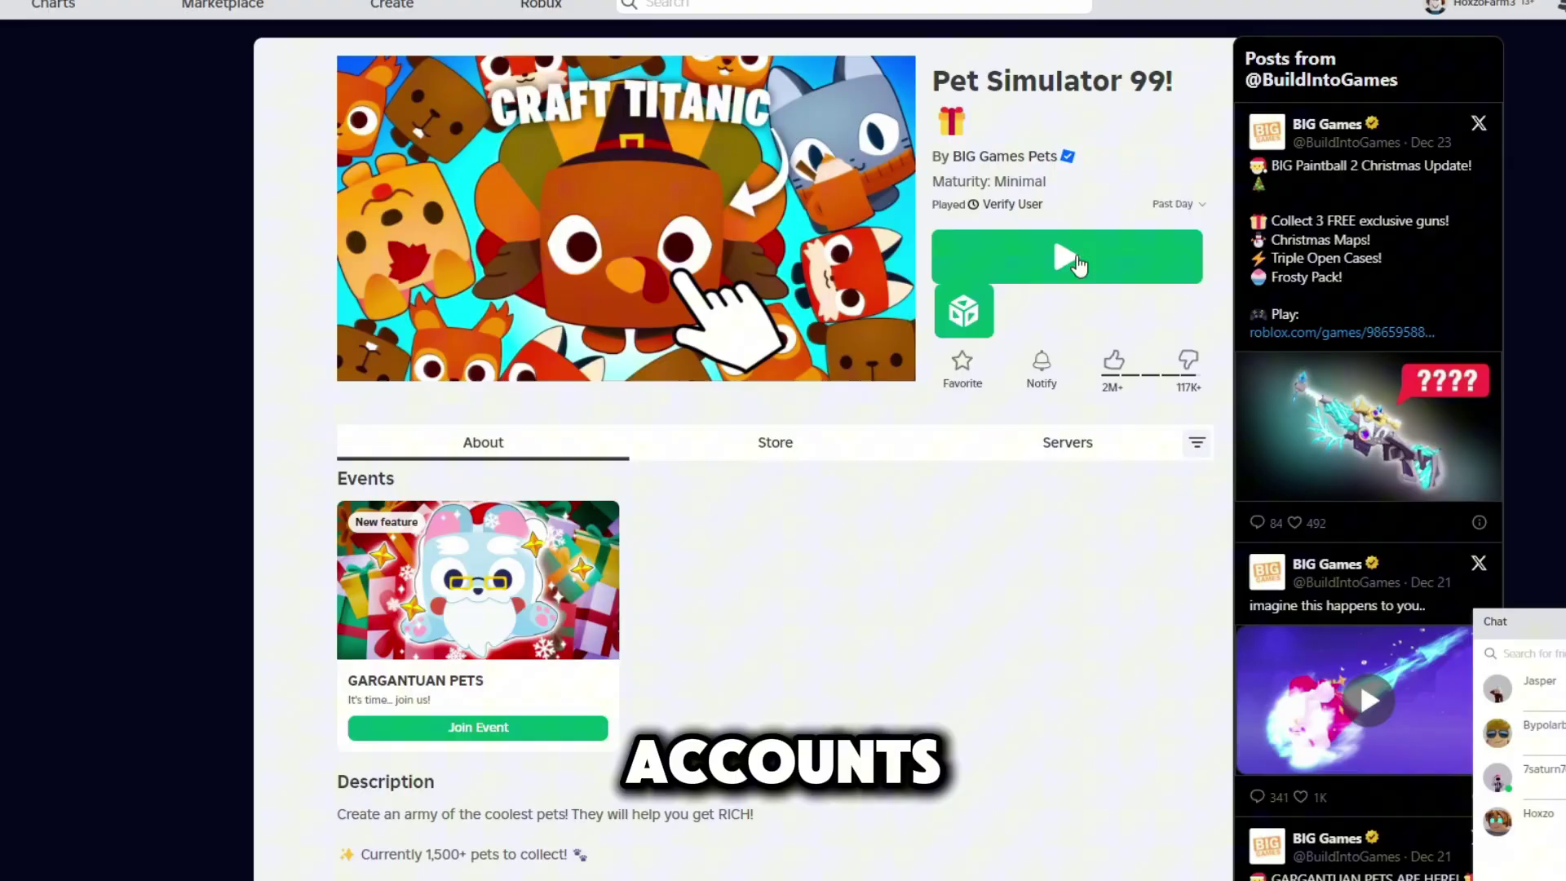
Launch Pet Simulator 99! from its Roblox page and move the game window out of the way.
{"action": "left_click", "coordinate": [1073, 257]}
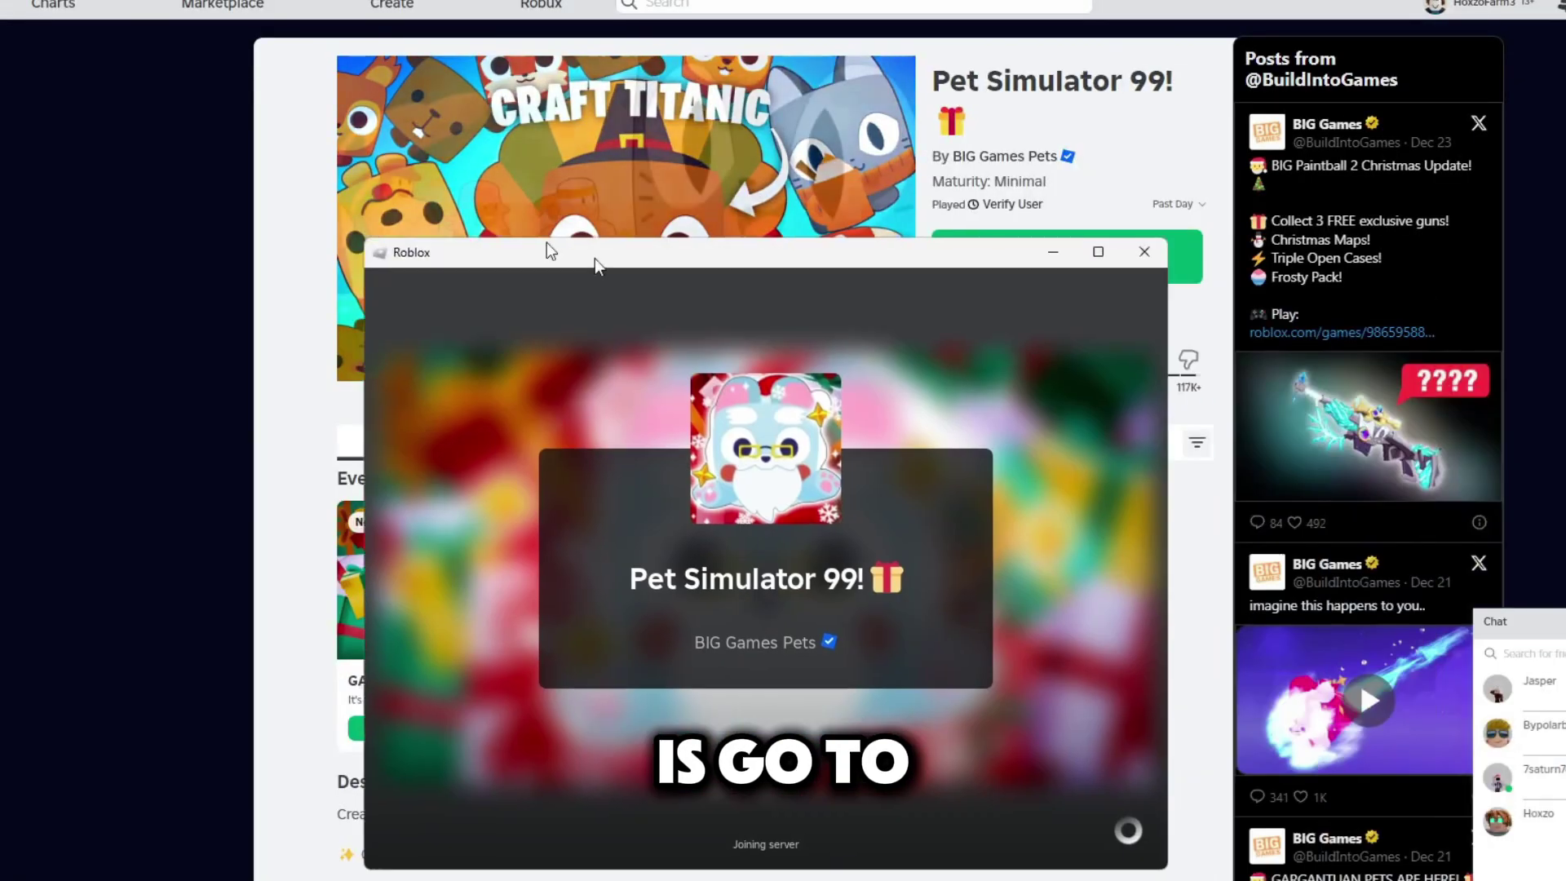
{"action": "left_click_drag", "start_coordinate": [546, 252], "coordinate": [160, 140]}
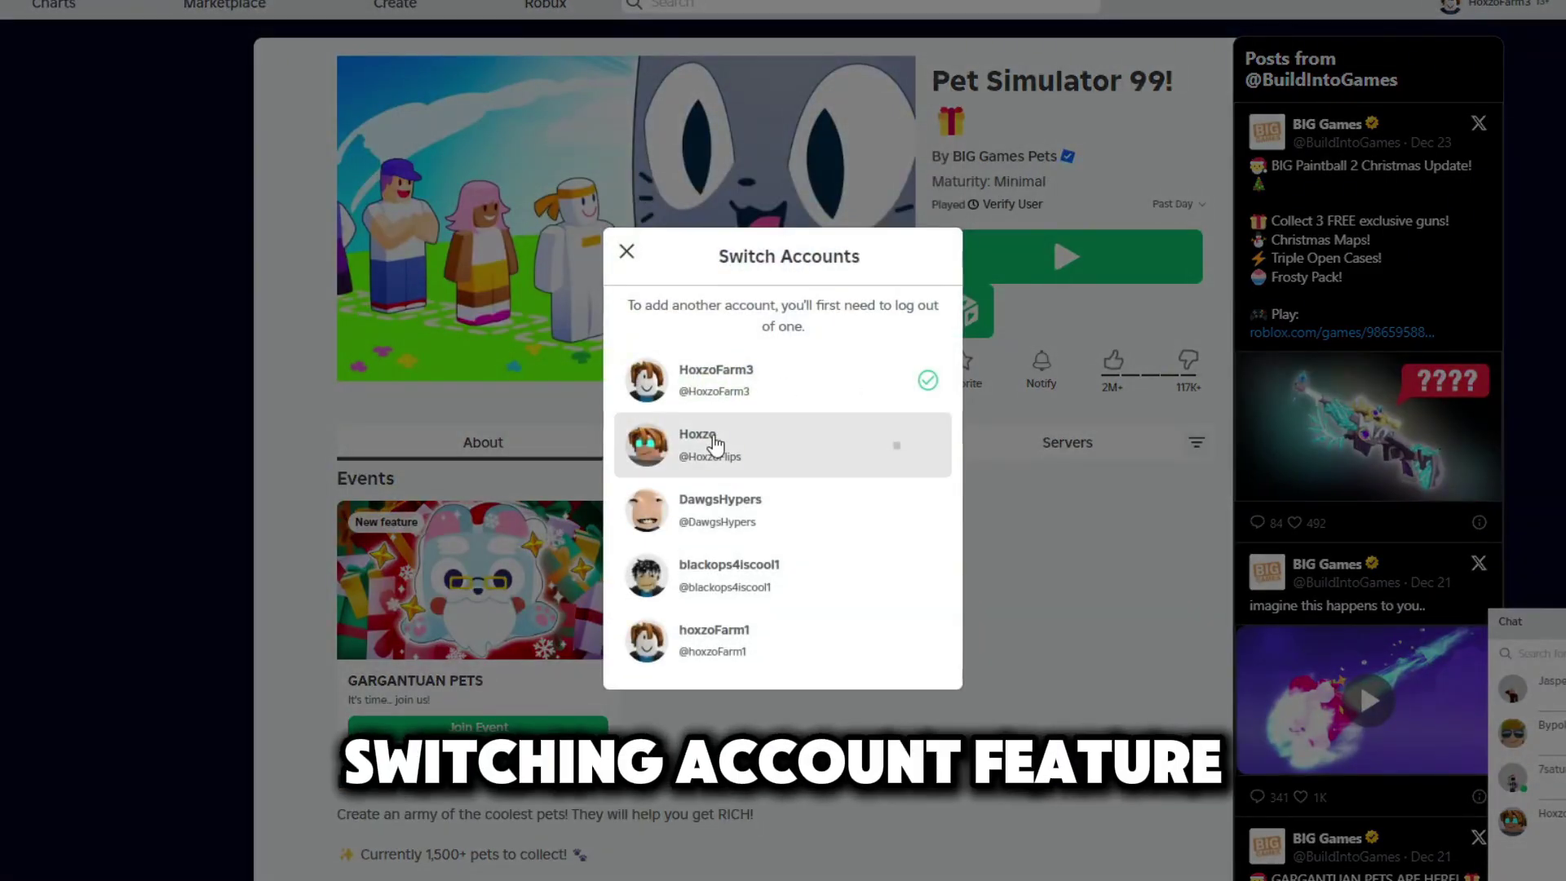
Switch Roblox to the second listed account and move that account's Pet Simulator 99! game window aside.
{"action": "left_click", "coordinate": [636, 437]}
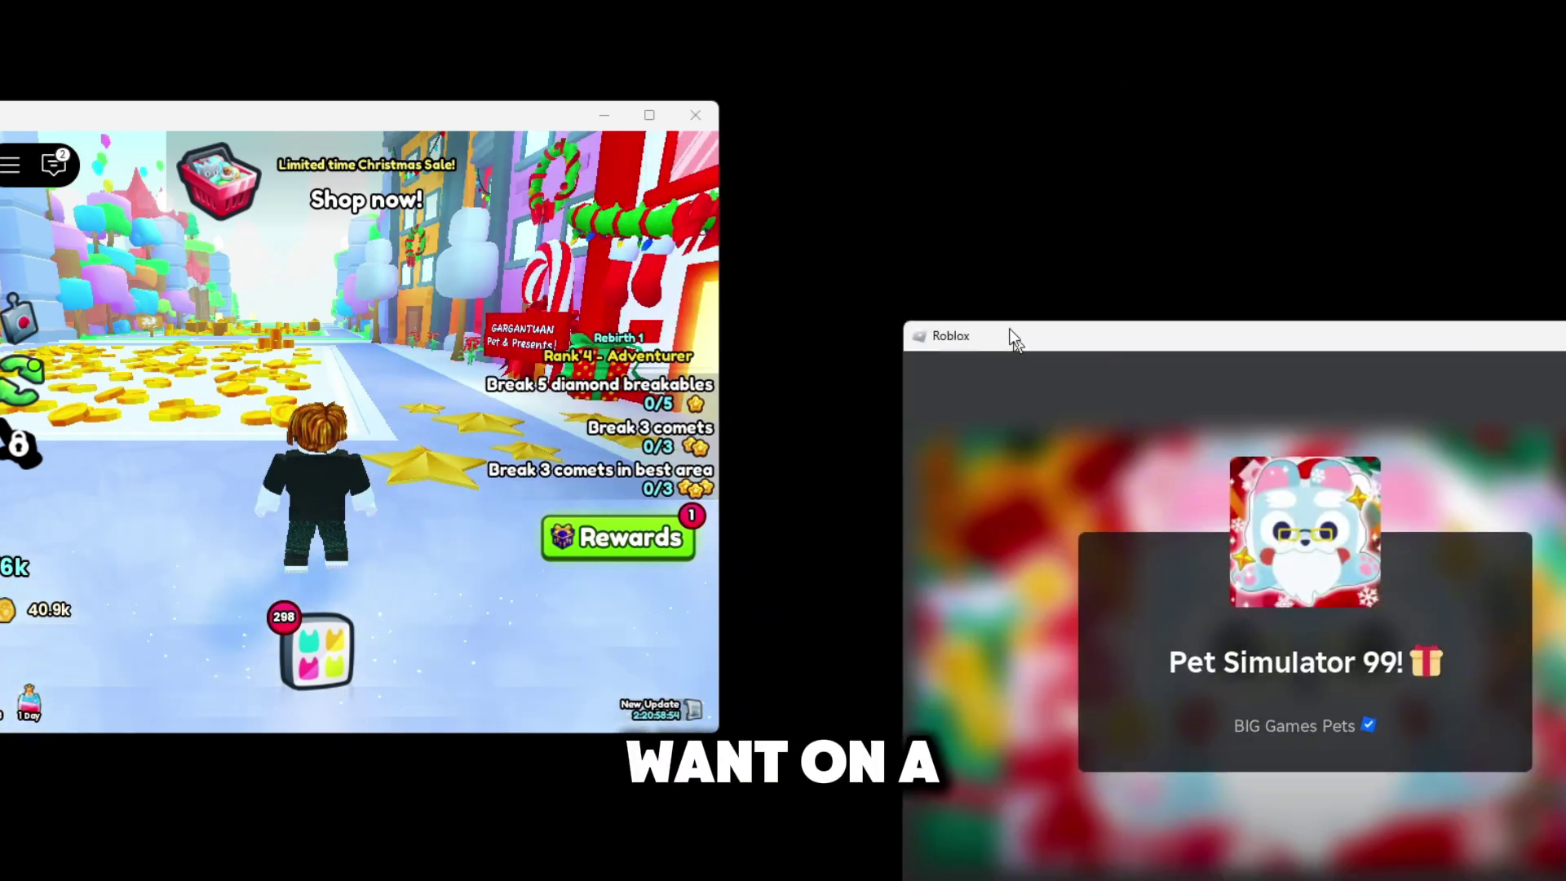
{"action": "left_click_drag", "start_coordinate": [1009, 335], "coordinate": [155, 113]}
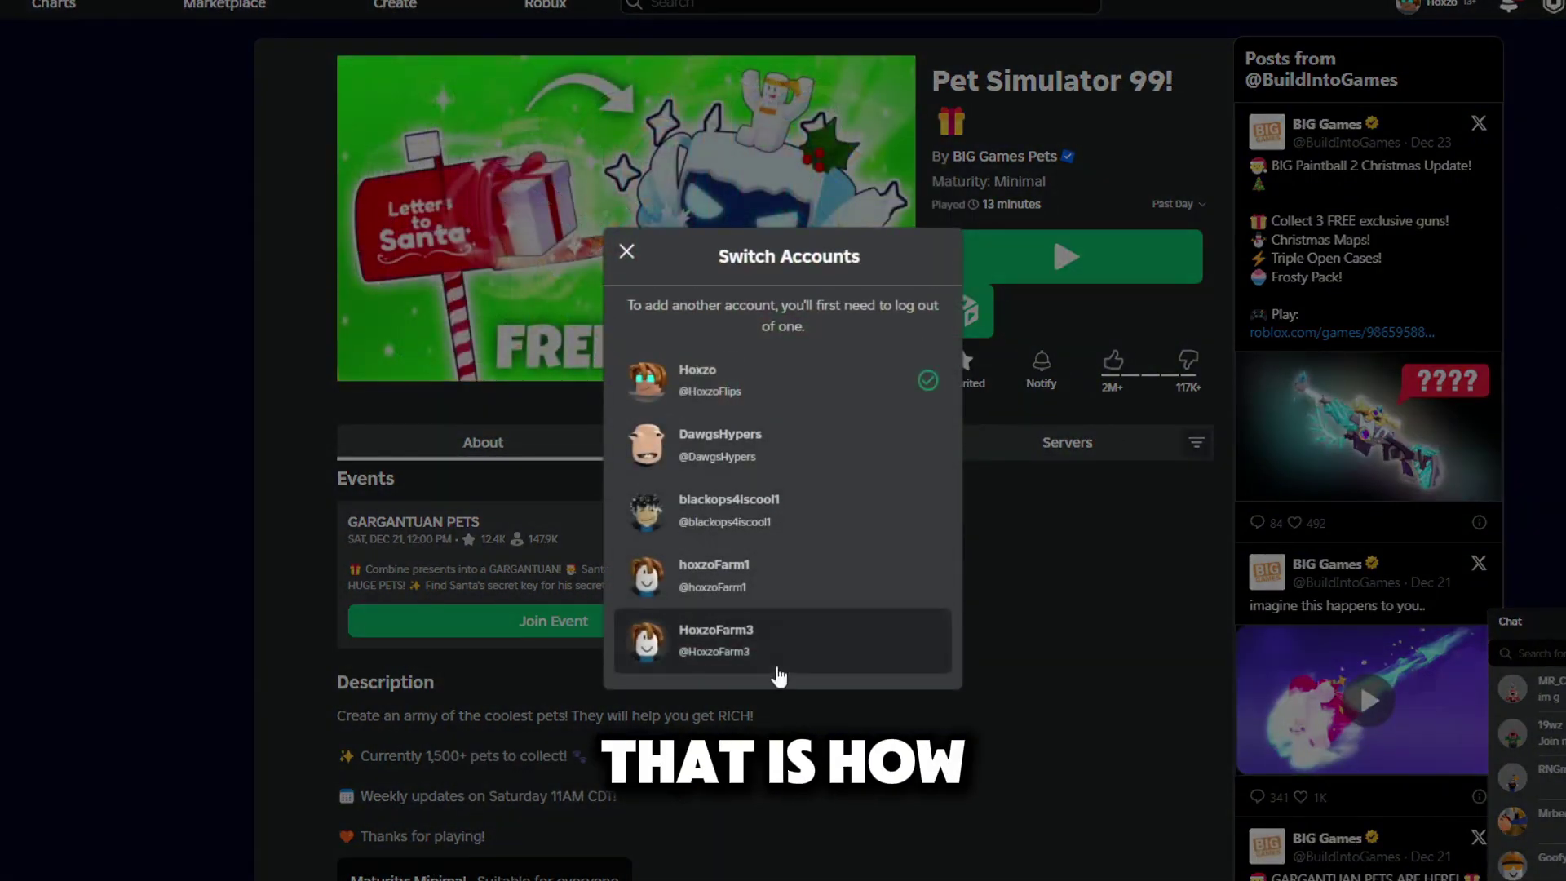
{"action": "mouse_move", "coordinate": [963, 875]}
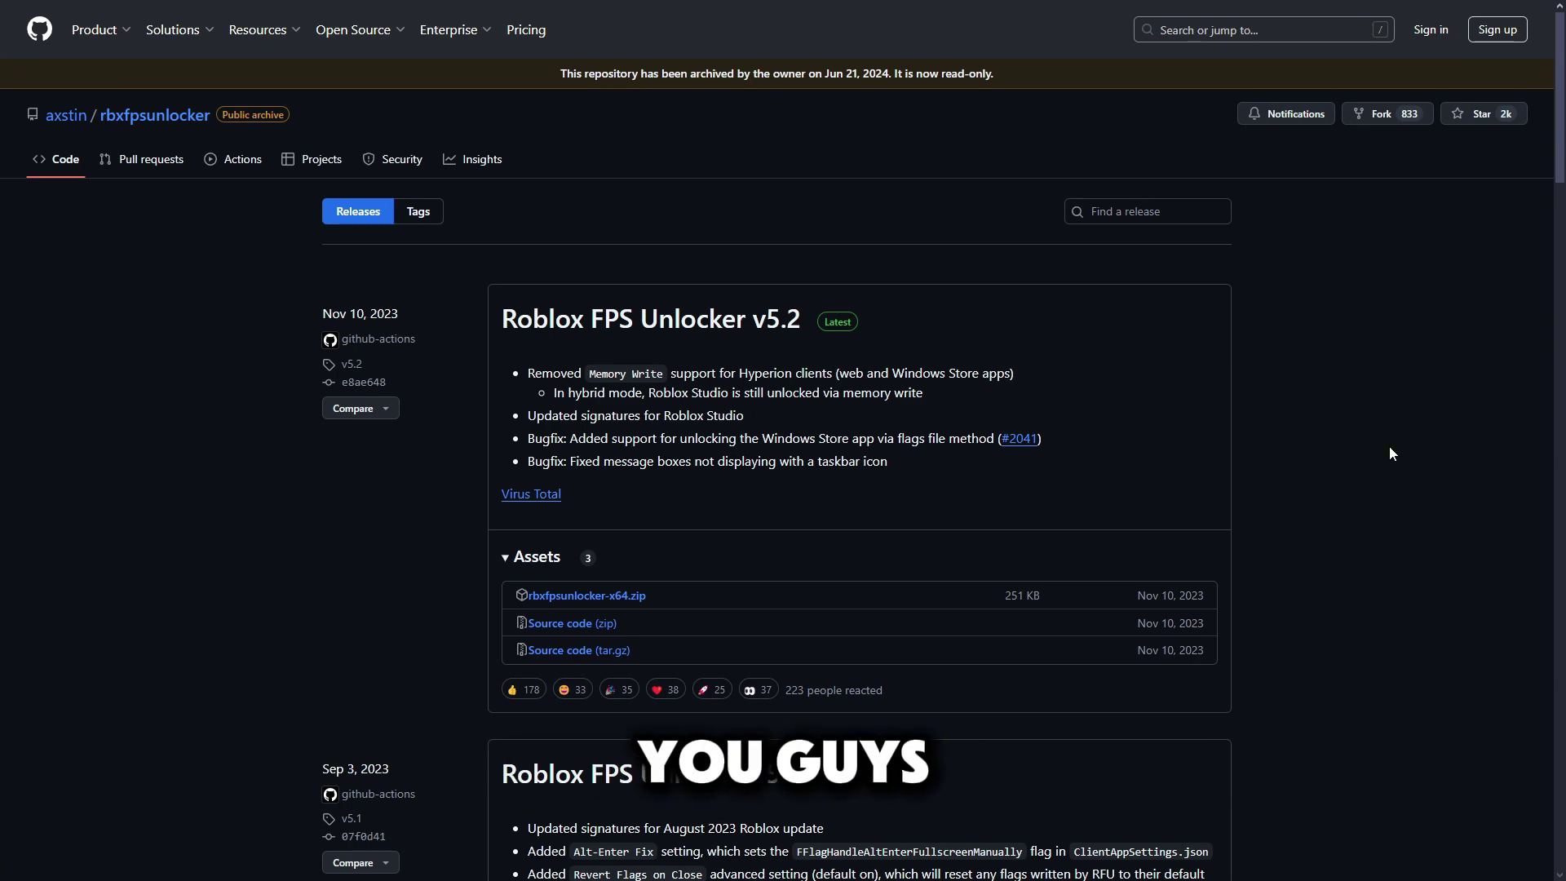
{"action": "scroll", "coordinate": [1391, 446], "scroll_direction": "down", "scroll_amount": 6}
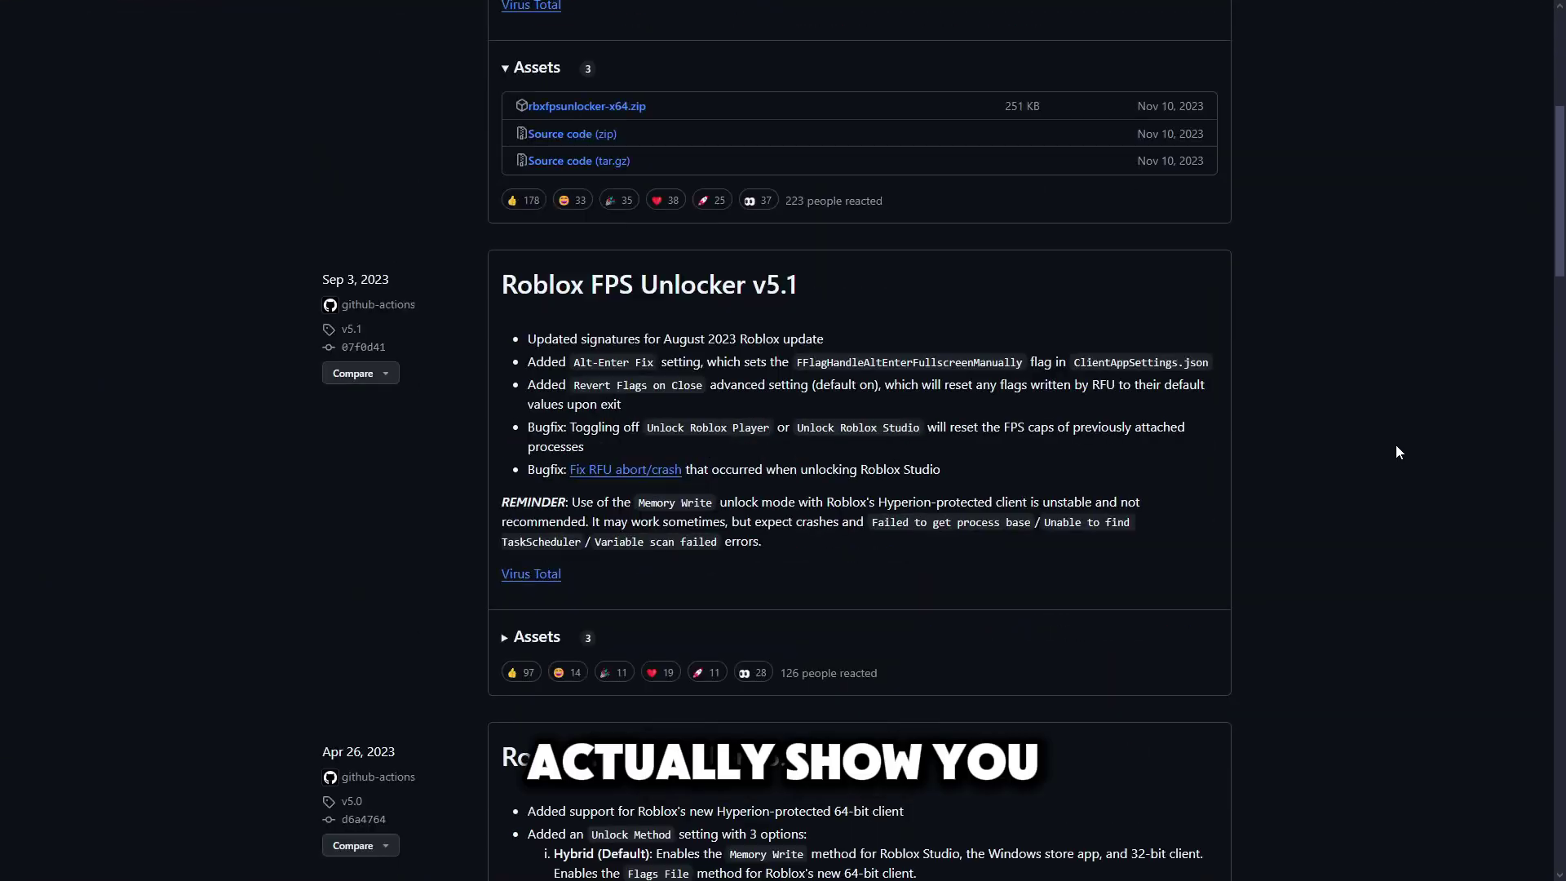
{"action": "scroll", "coordinate": [1396, 445], "scroll_direction": "up", "scroll_amount": 6}
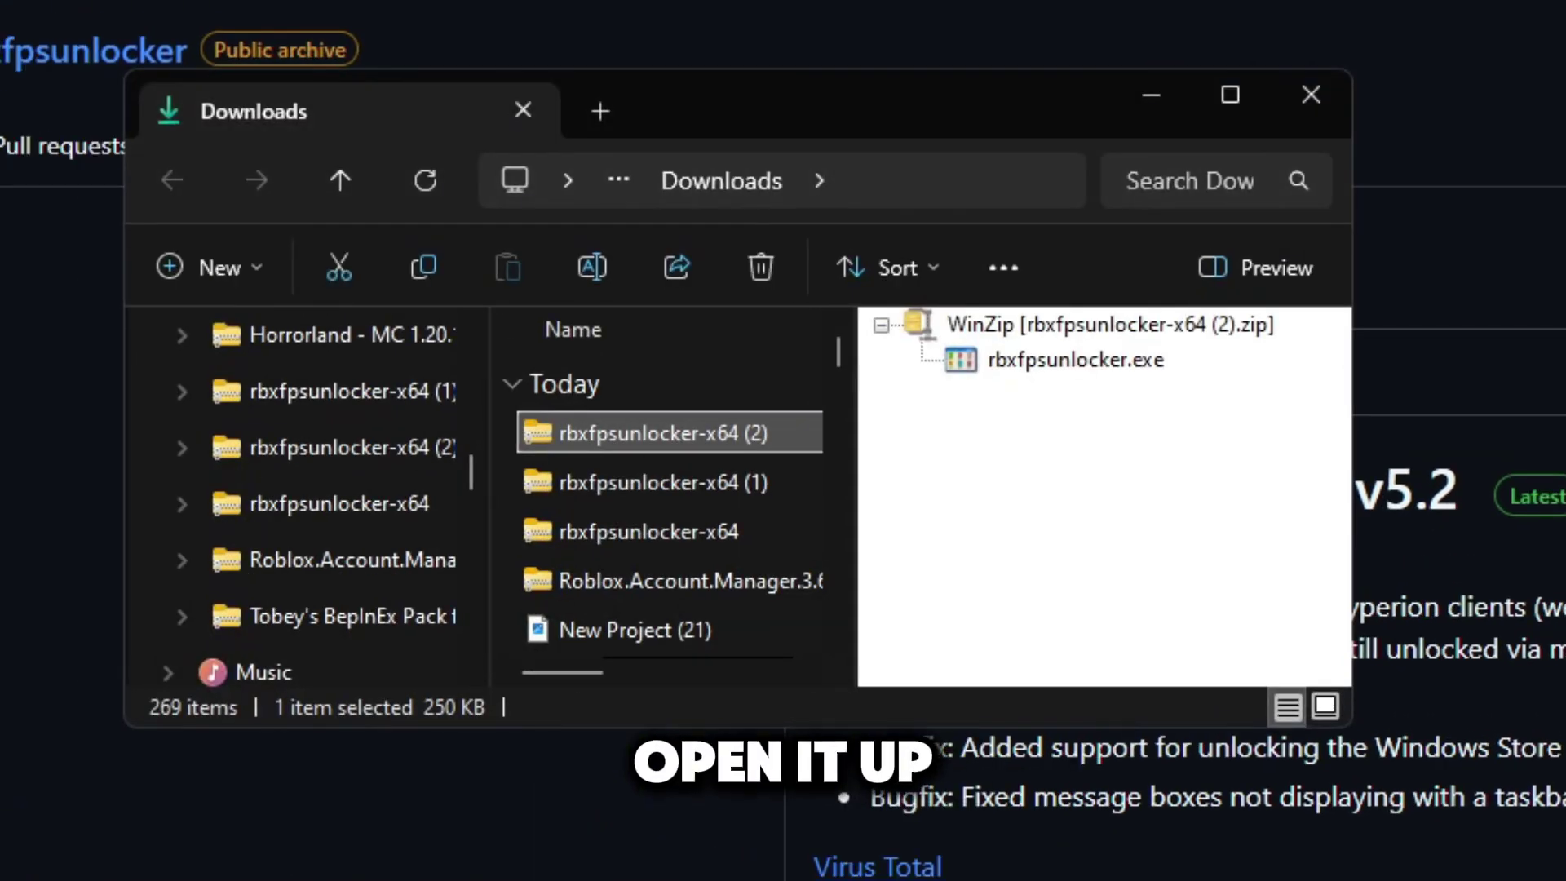
Extract the downloaded rbxfpsunlocker-x64 (2) archive to D:\Downloads\rbxfpsunlocker-x64 (2).
{"action": "left_click", "coordinate": [1230, 94]}
{"action": "right_click", "coordinate": [664, 146]}
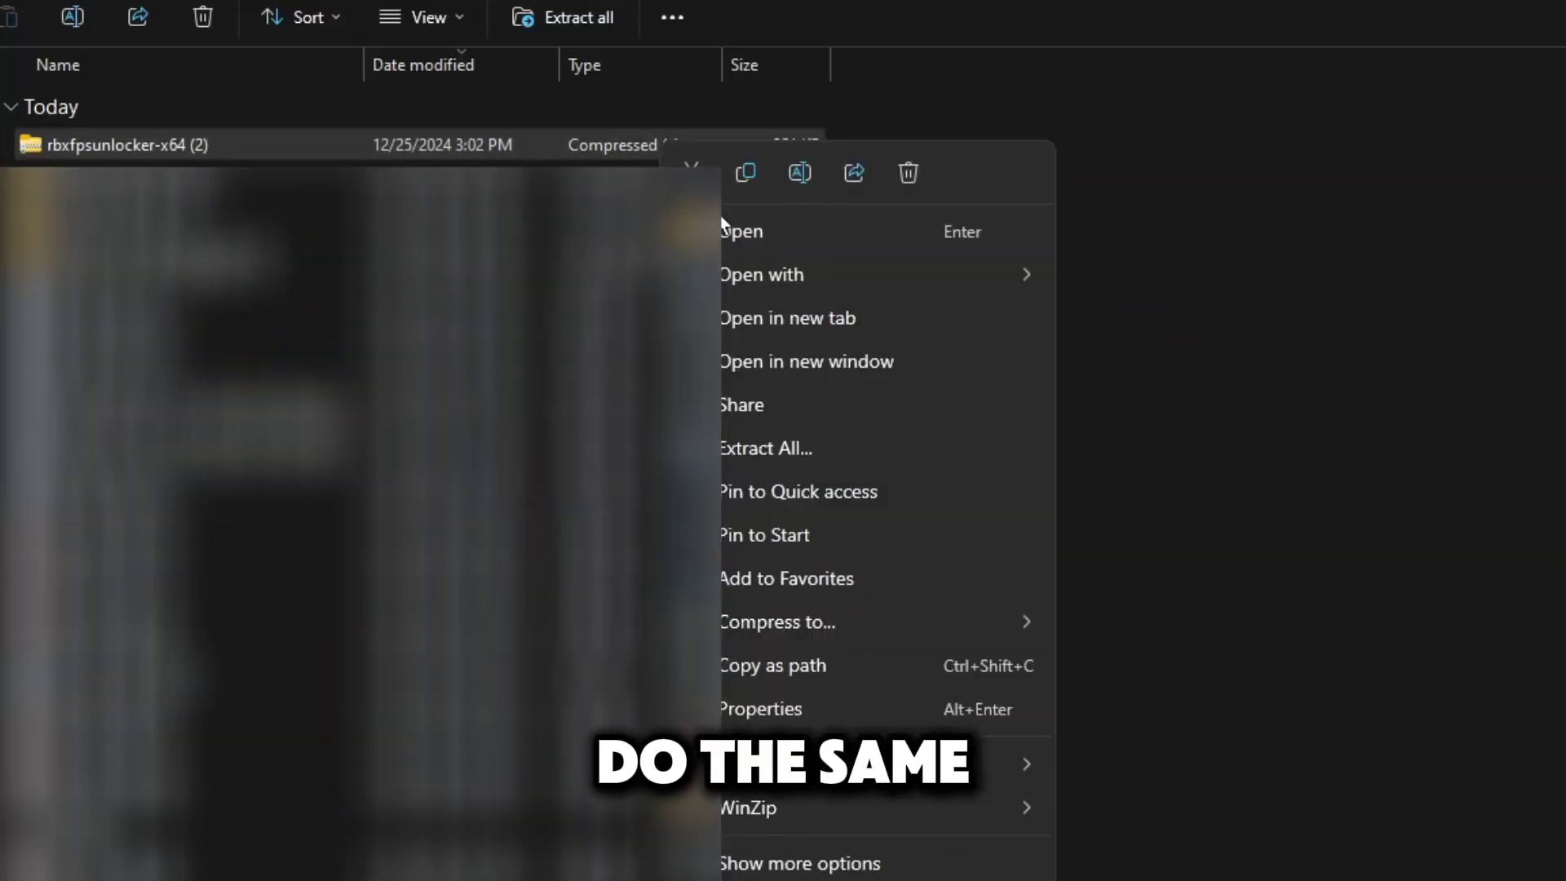
{"action": "mouse_move", "coordinate": [736, 277]}
{"action": "left_click", "coordinate": [766, 448]}
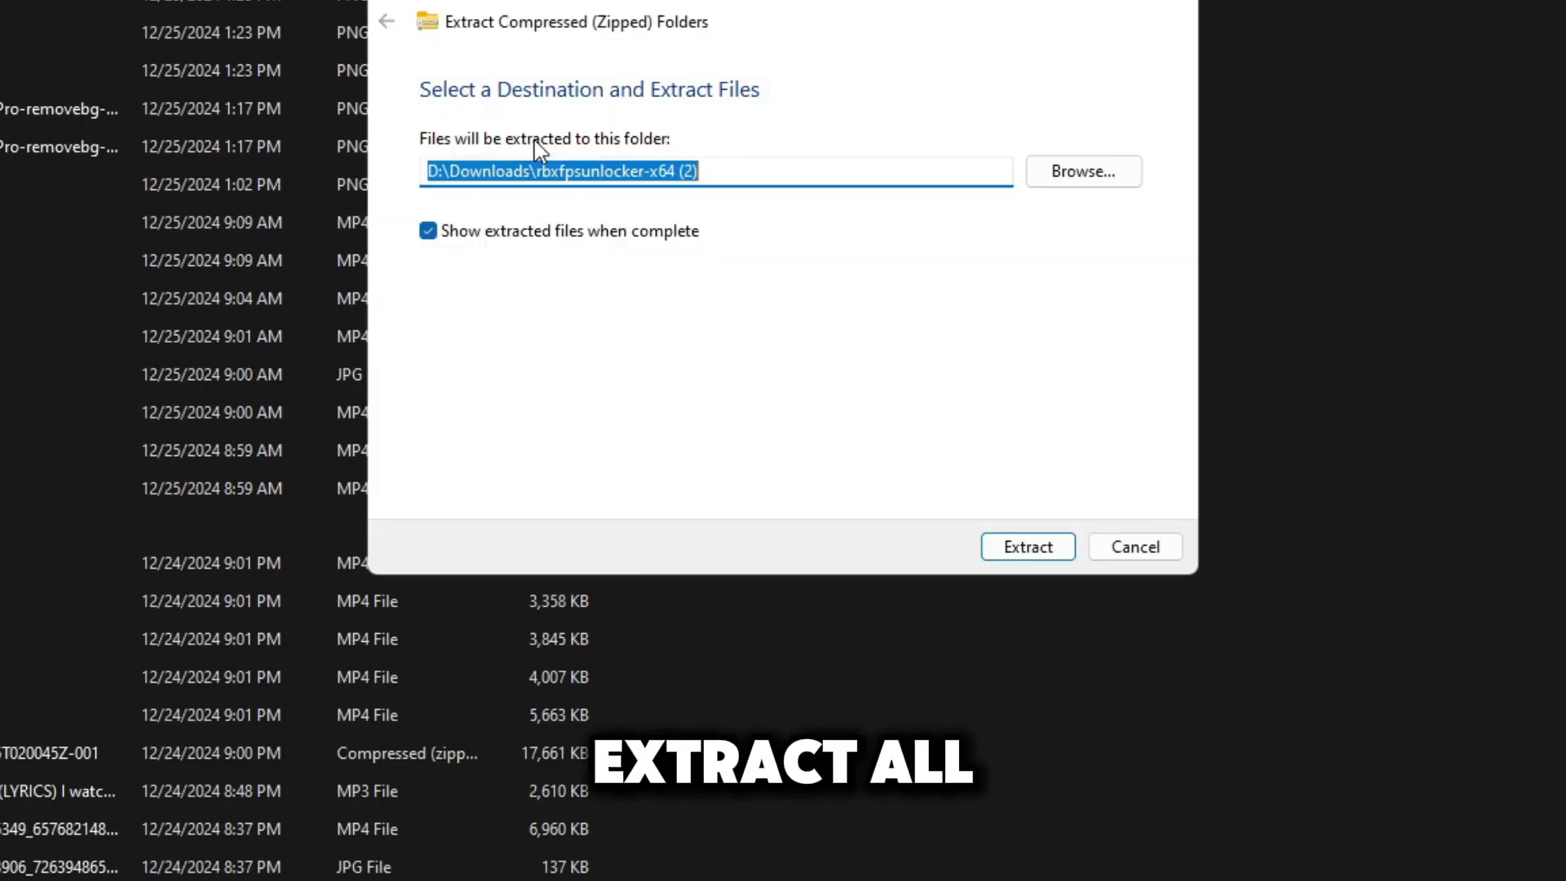
{"action": "left_click", "coordinate": [1028, 546]}
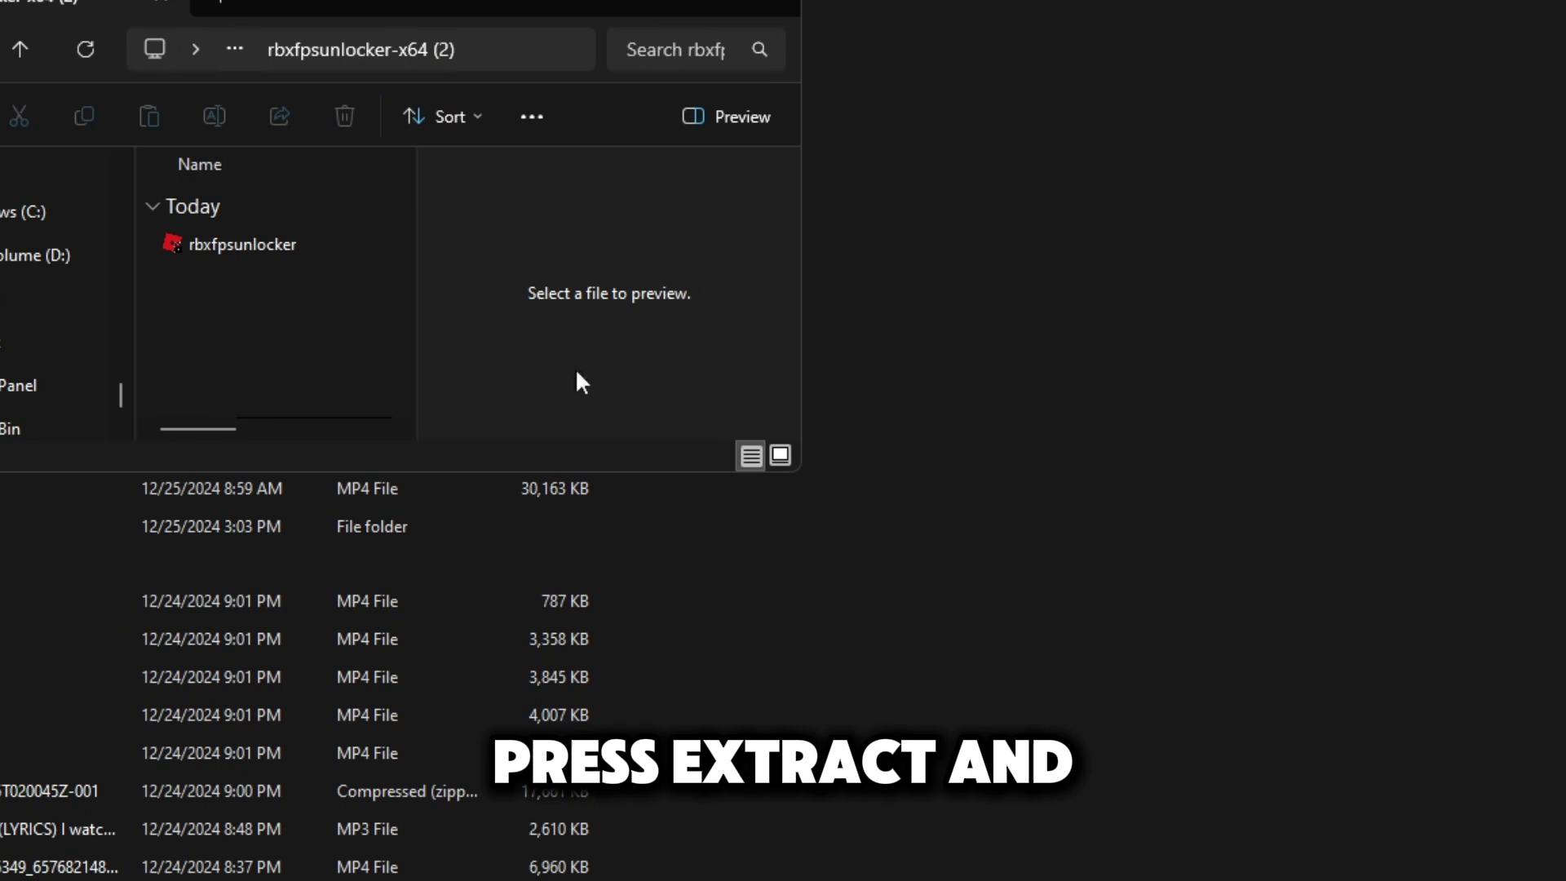
Run the extracted rbxfpsunlocker application and view the FPS Cap and Unlock Method options of Roblox FPS Unlocker.
{"action": "double_click", "coordinate": [294, 247]}
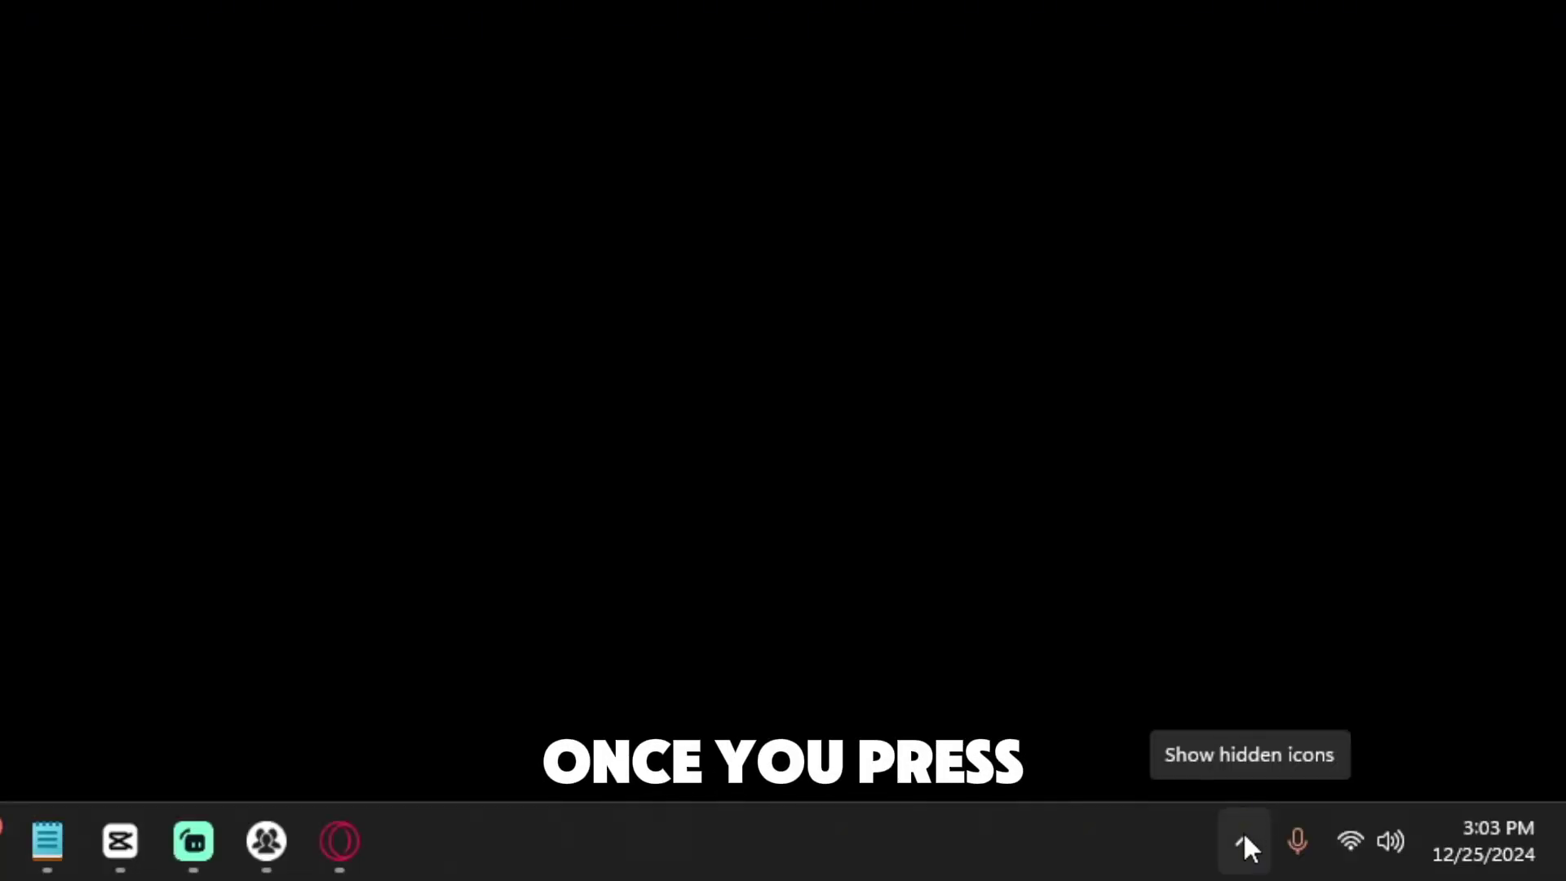
{"action": "left_click", "coordinate": [1243, 840]}
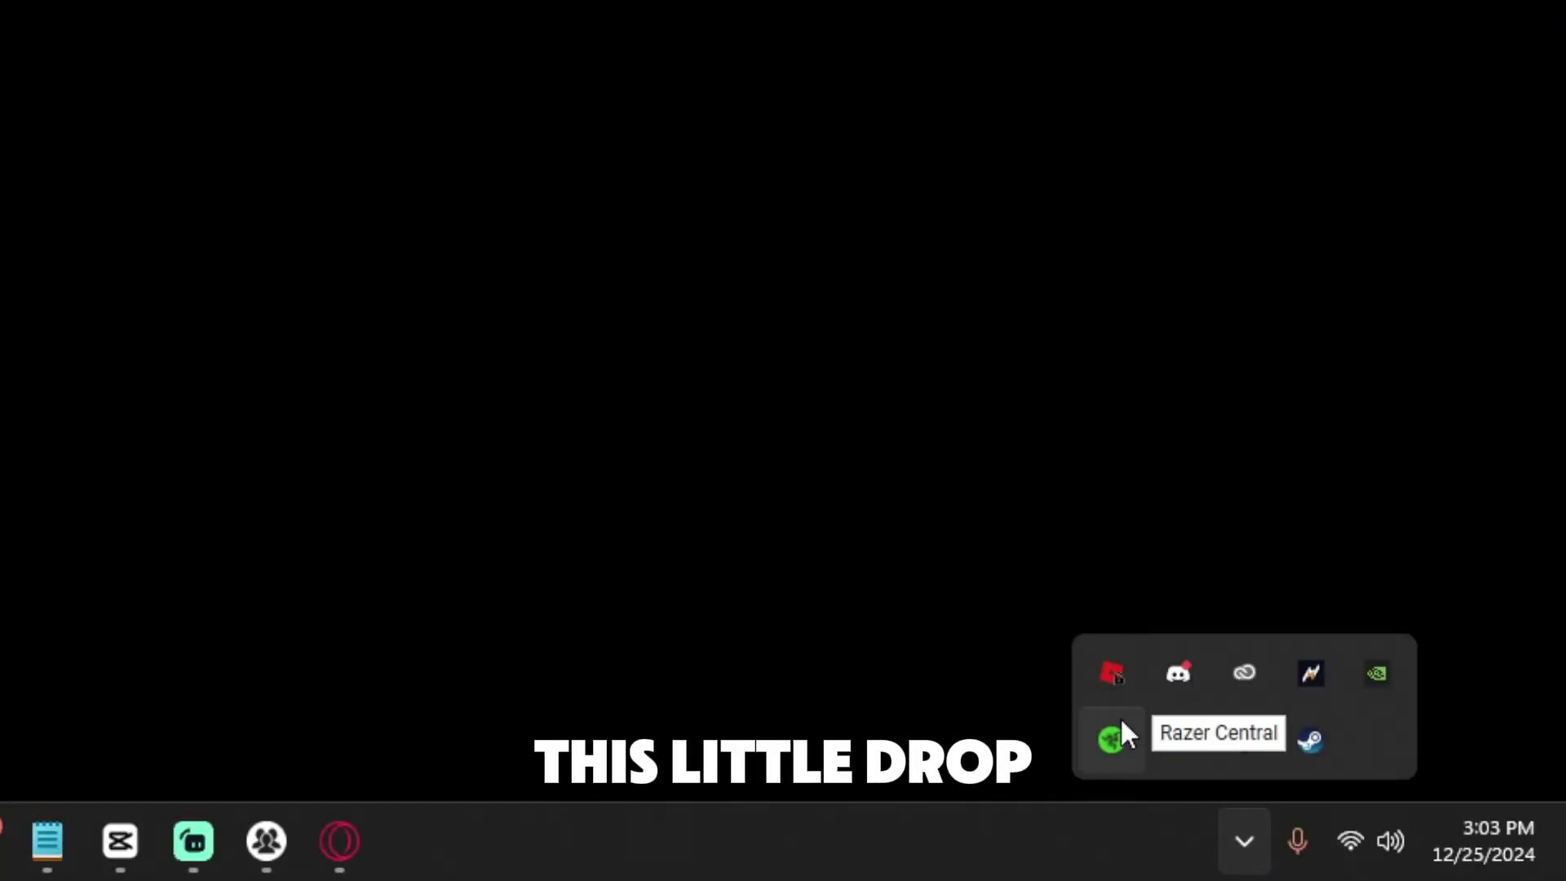
{"action": "right_click", "coordinate": [1108, 672]}
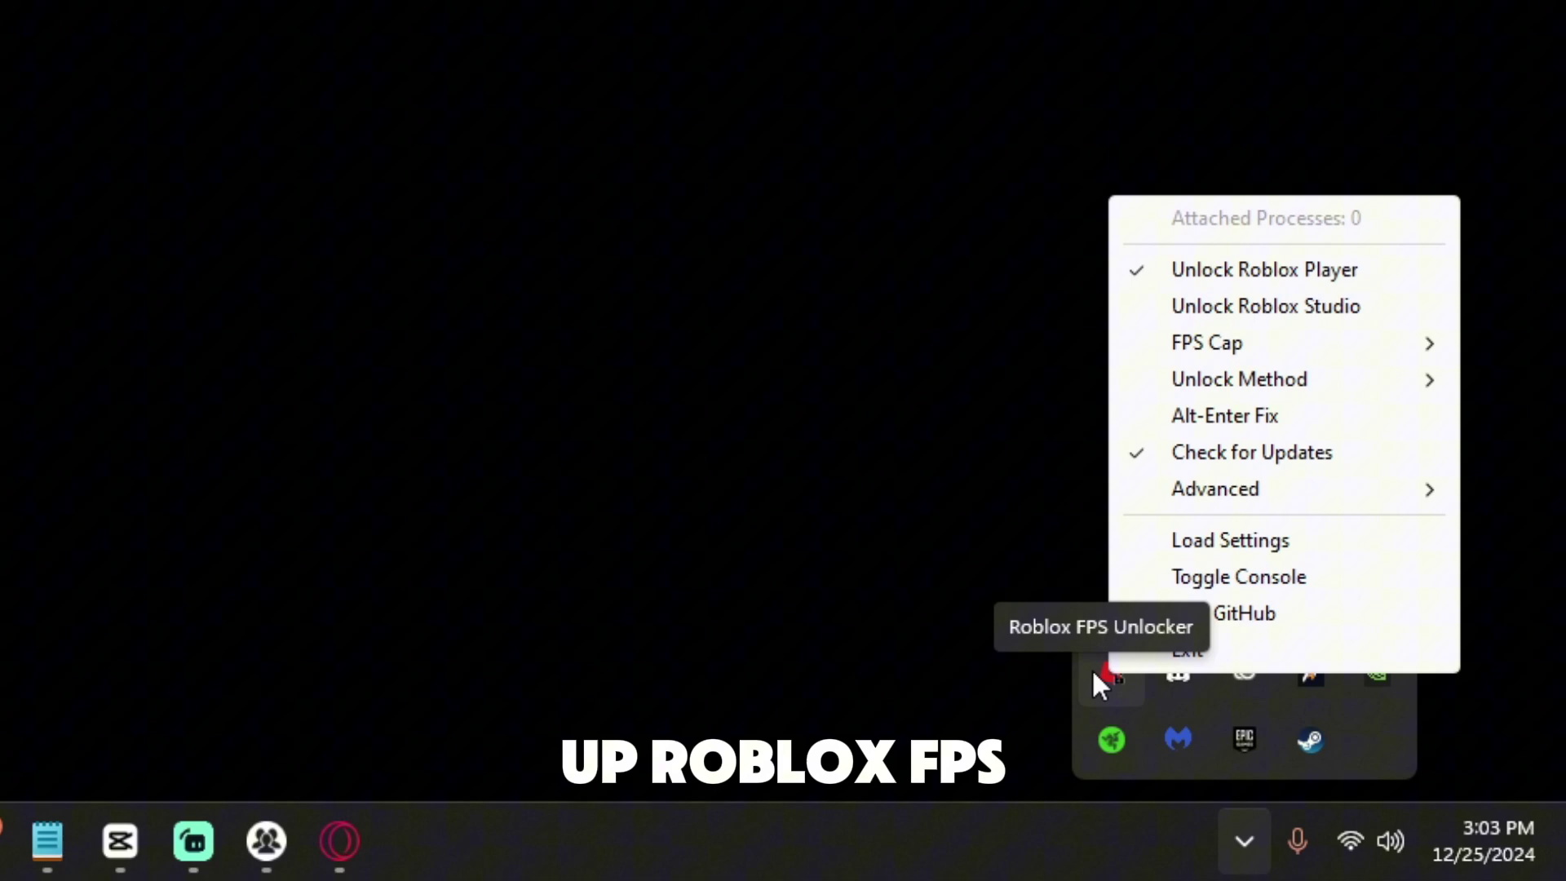
{"action": "mouse_move", "coordinate": [1247, 344]}
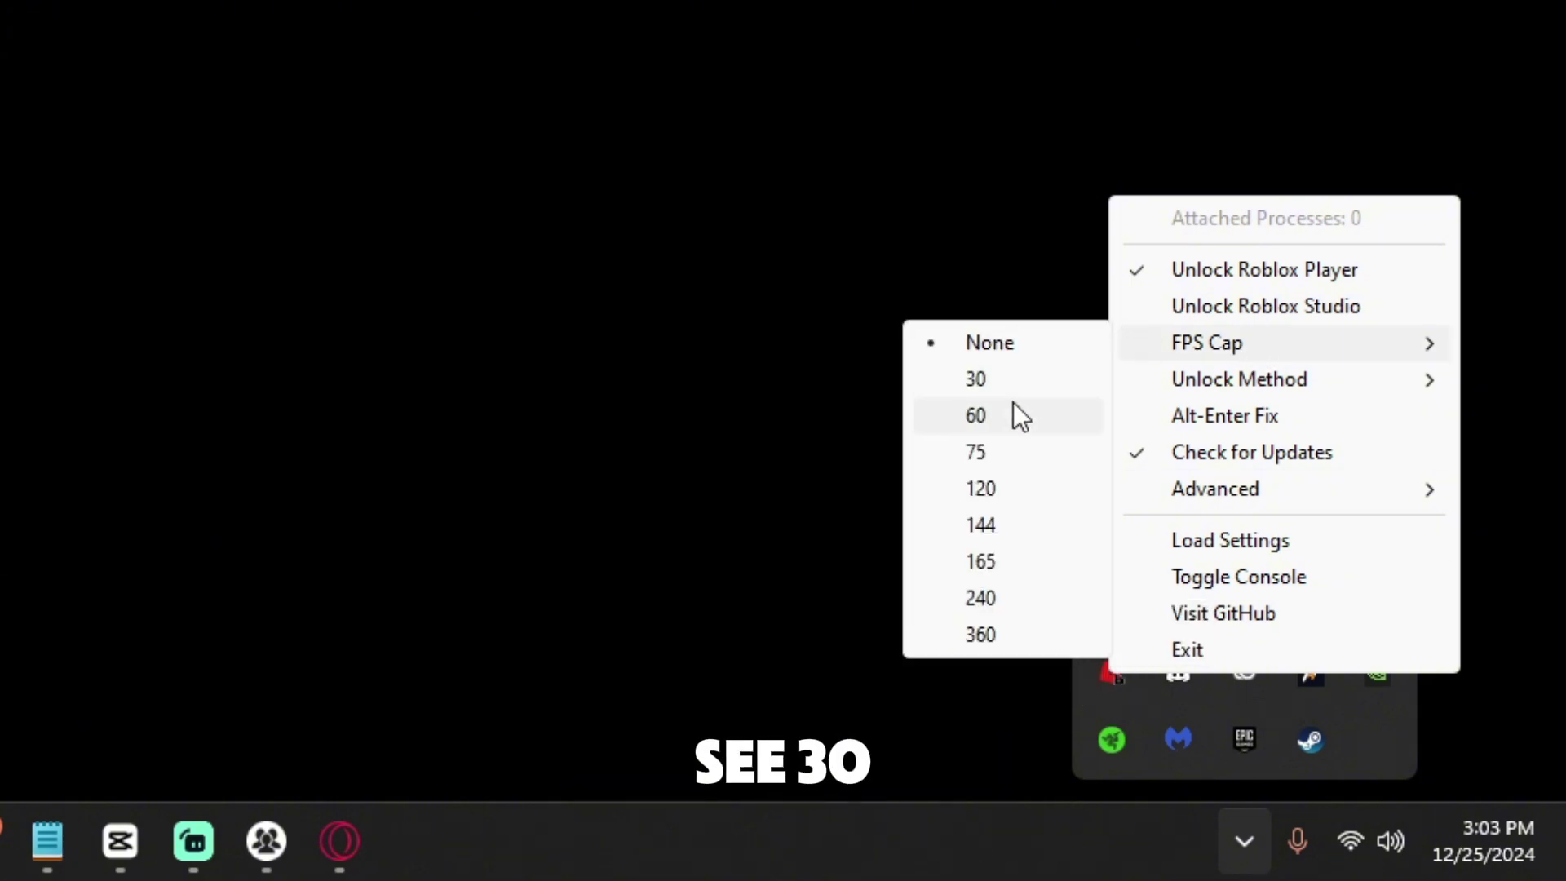
{"action": "mouse_move", "coordinate": [1237, 380]}
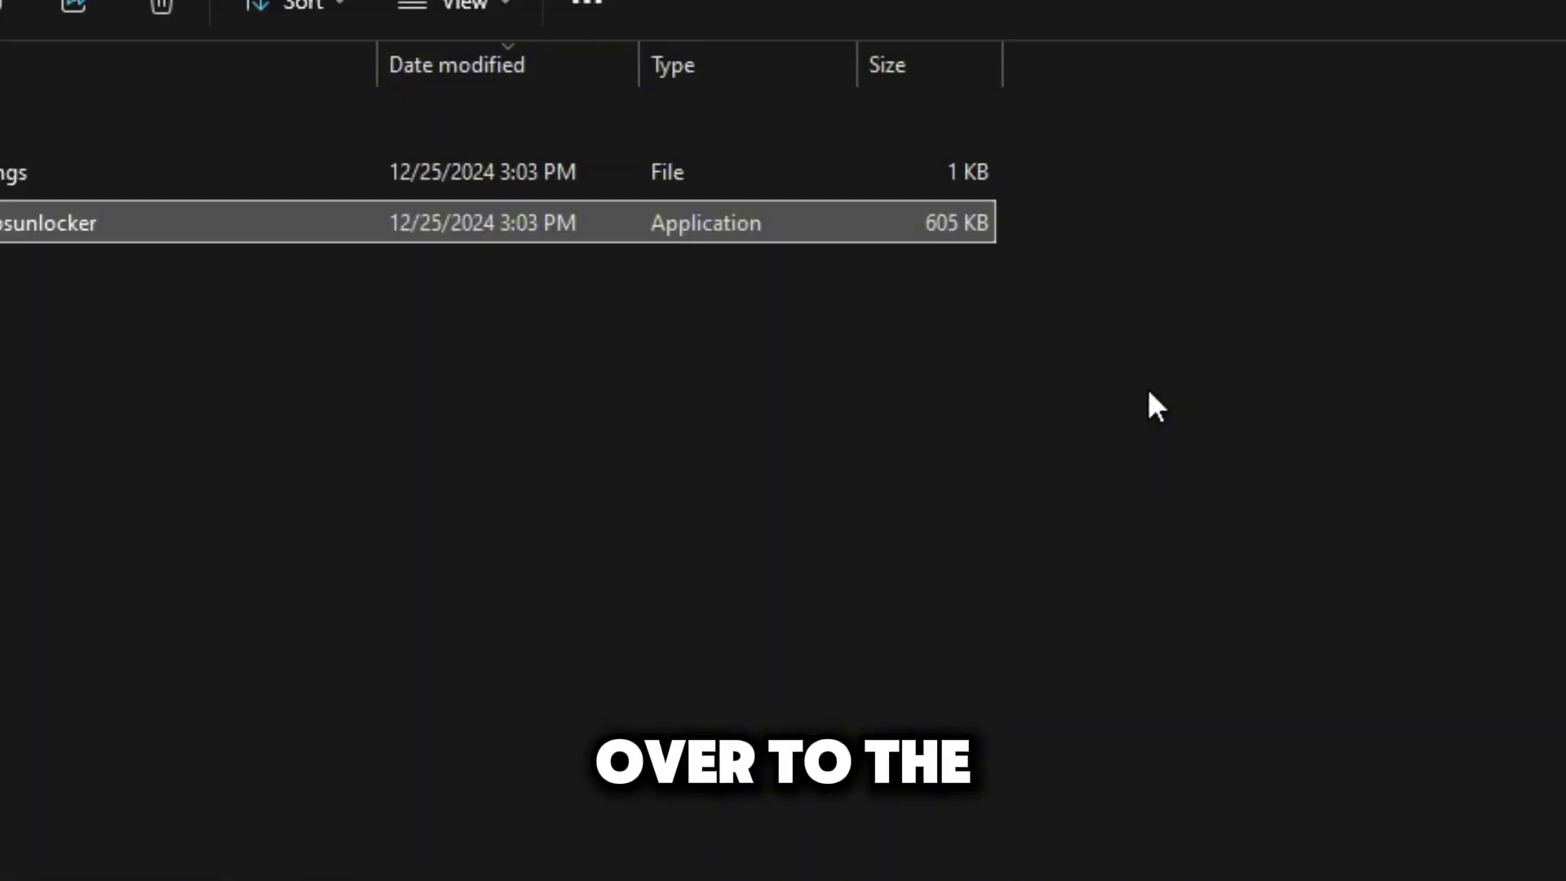
Open the settings file in the rbxfpsunlocker-x64 (2) folder with Notepad, just once.
{"action": "left_click", "coordinate": [713, 511]}
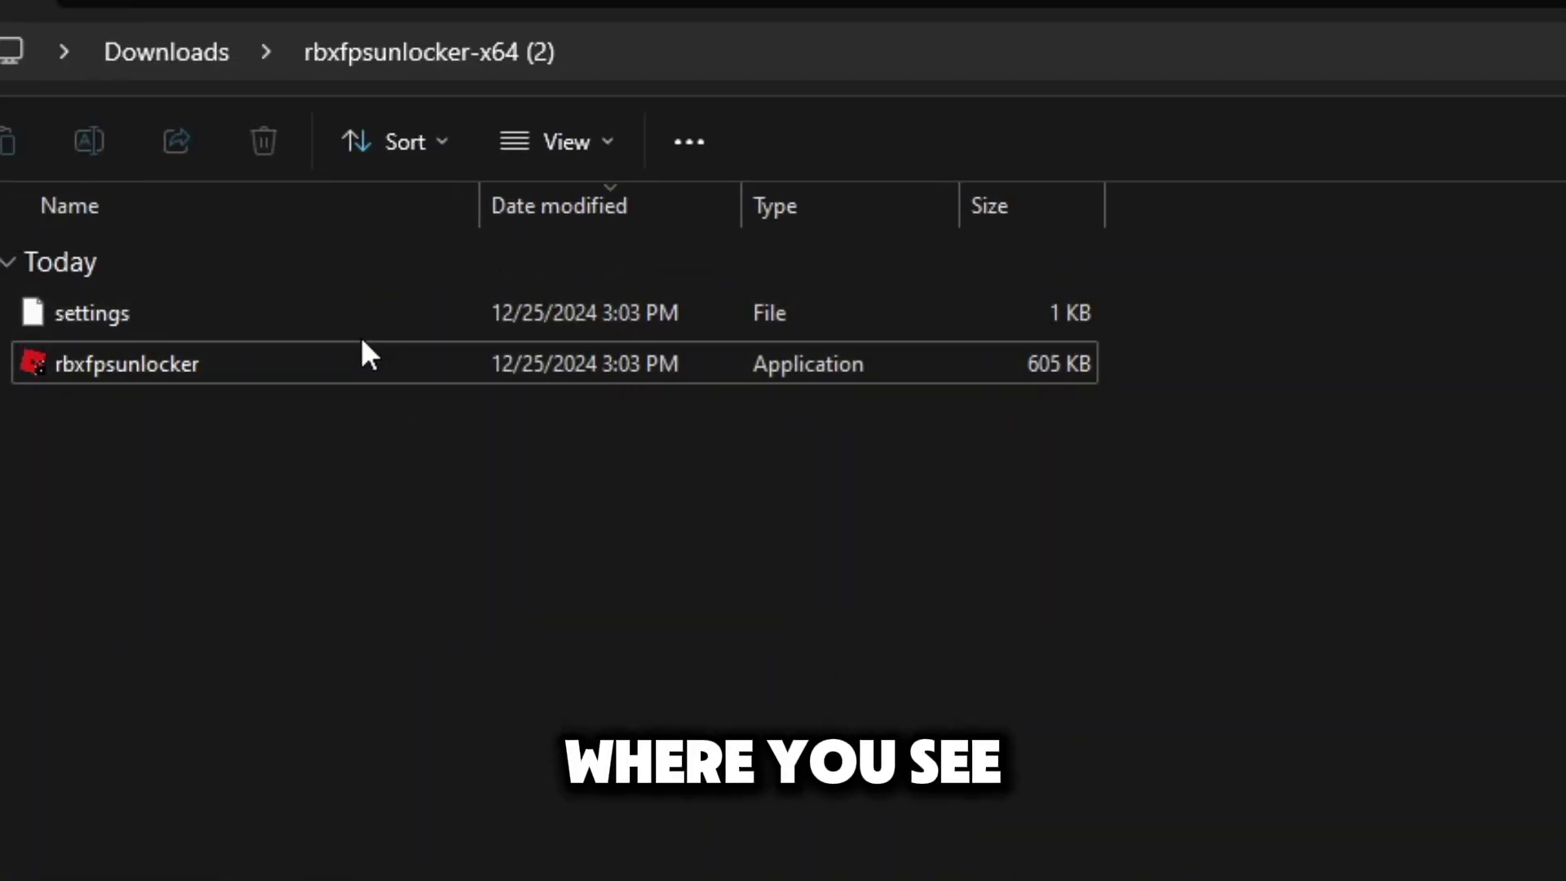
{"action": "double_click", "coordinate": [345, 313]}
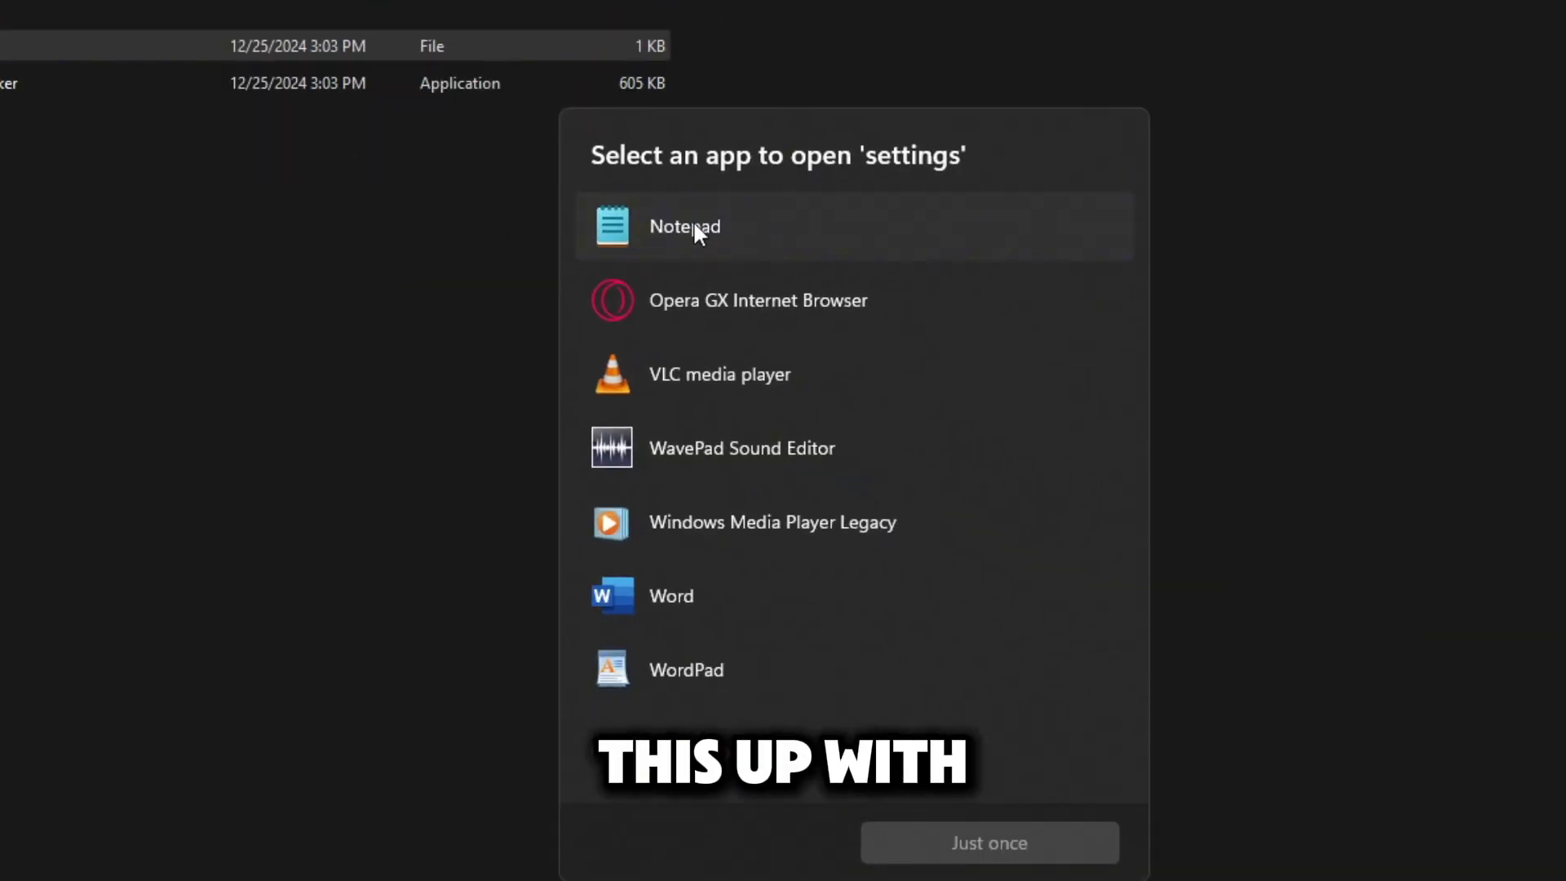
{"action": "left_click", "coordinate": [694, 226]}
{"action": "left_click", "coordinate": [1005, 844]}
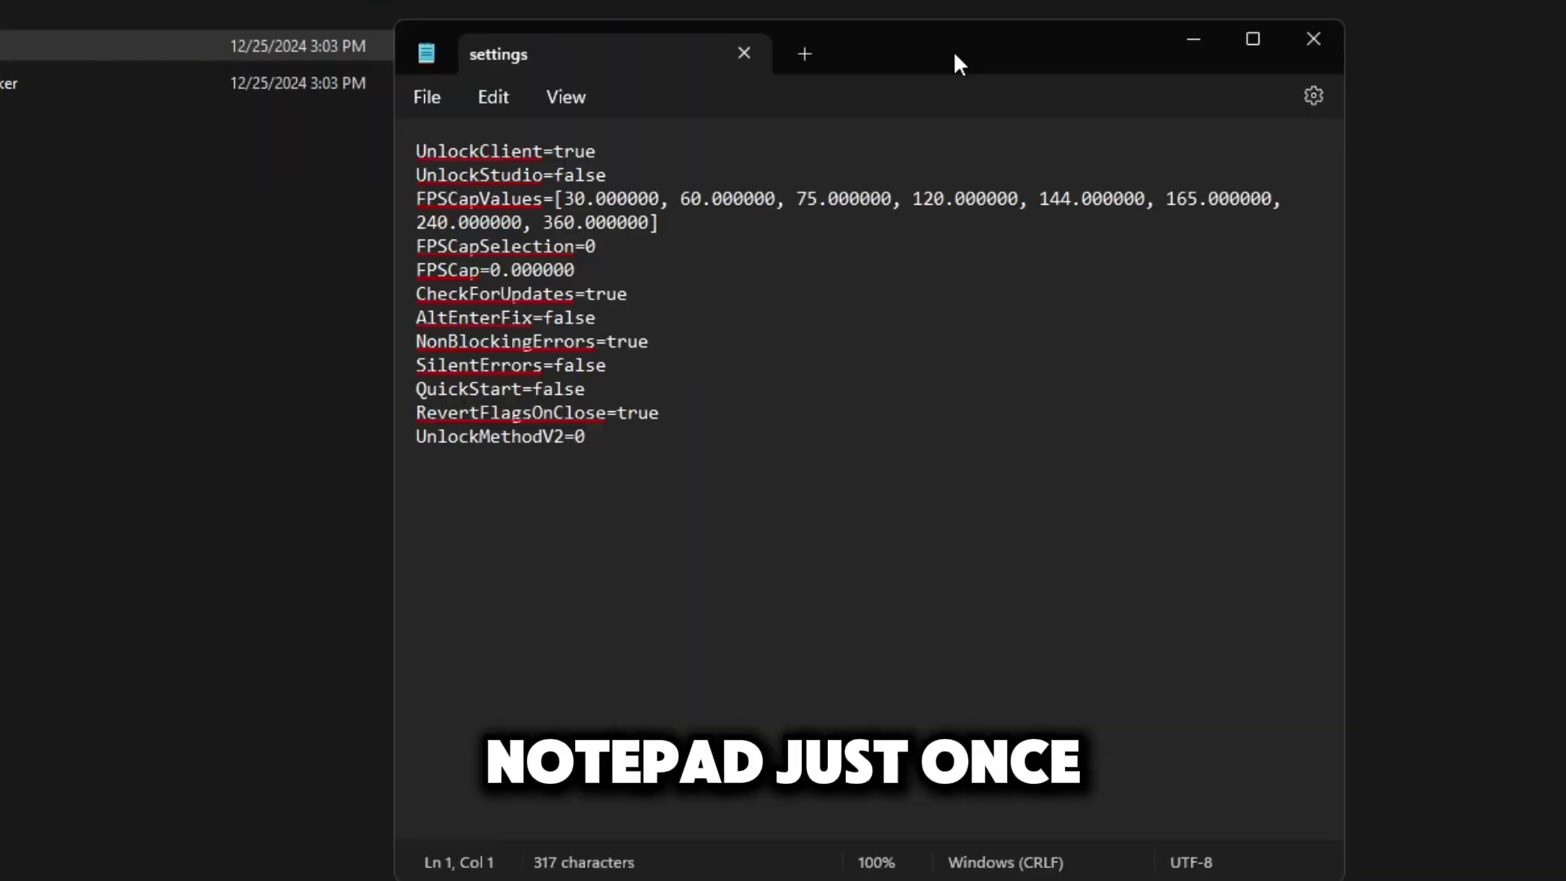
Change the first FPSCapValues entry in the settings file to 10.000000, then save and close the file.
{"action": "left_click_drag", "start_coordinate": [585, 199], "coordinate": [566, 198]}
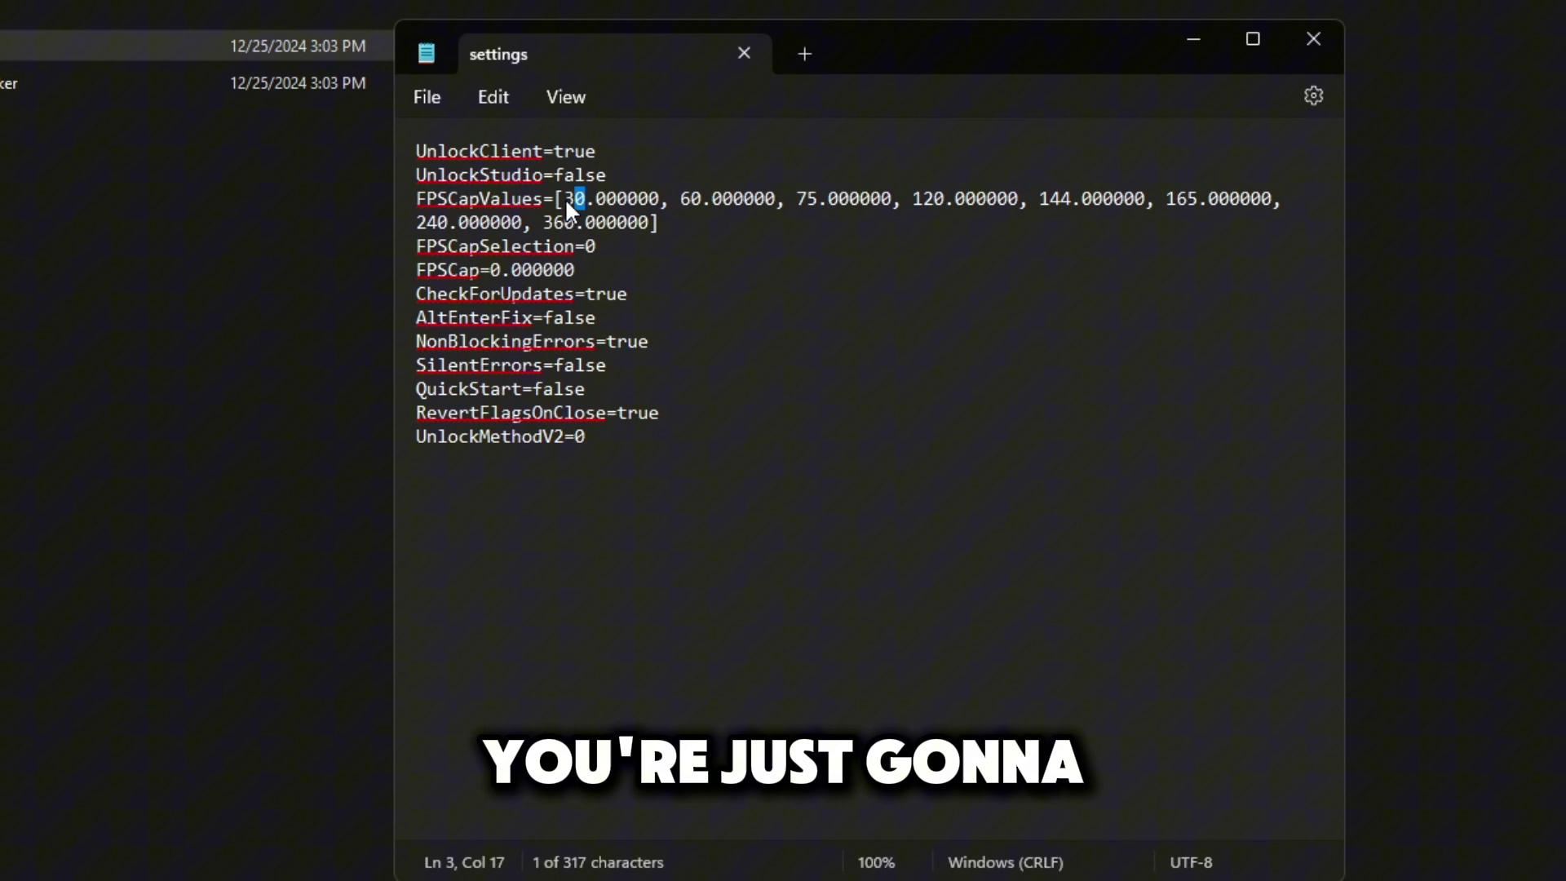
{"action": "left_click", "coordinate": [574, 201]}
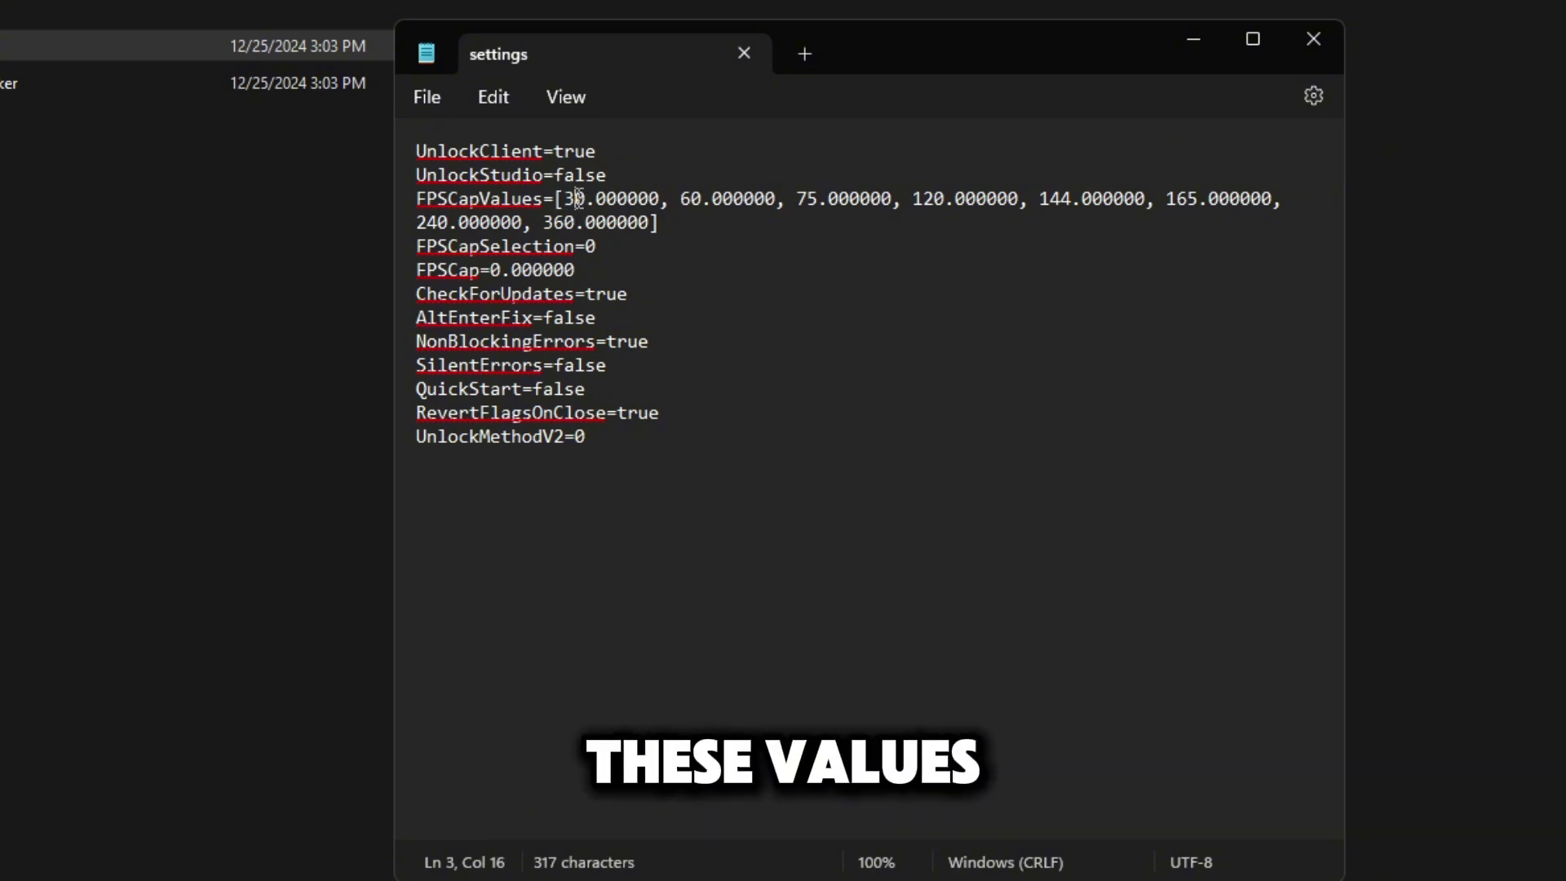
{"action": "key", "text": "BackSpace"}
{"action": "type", "text": "1"}
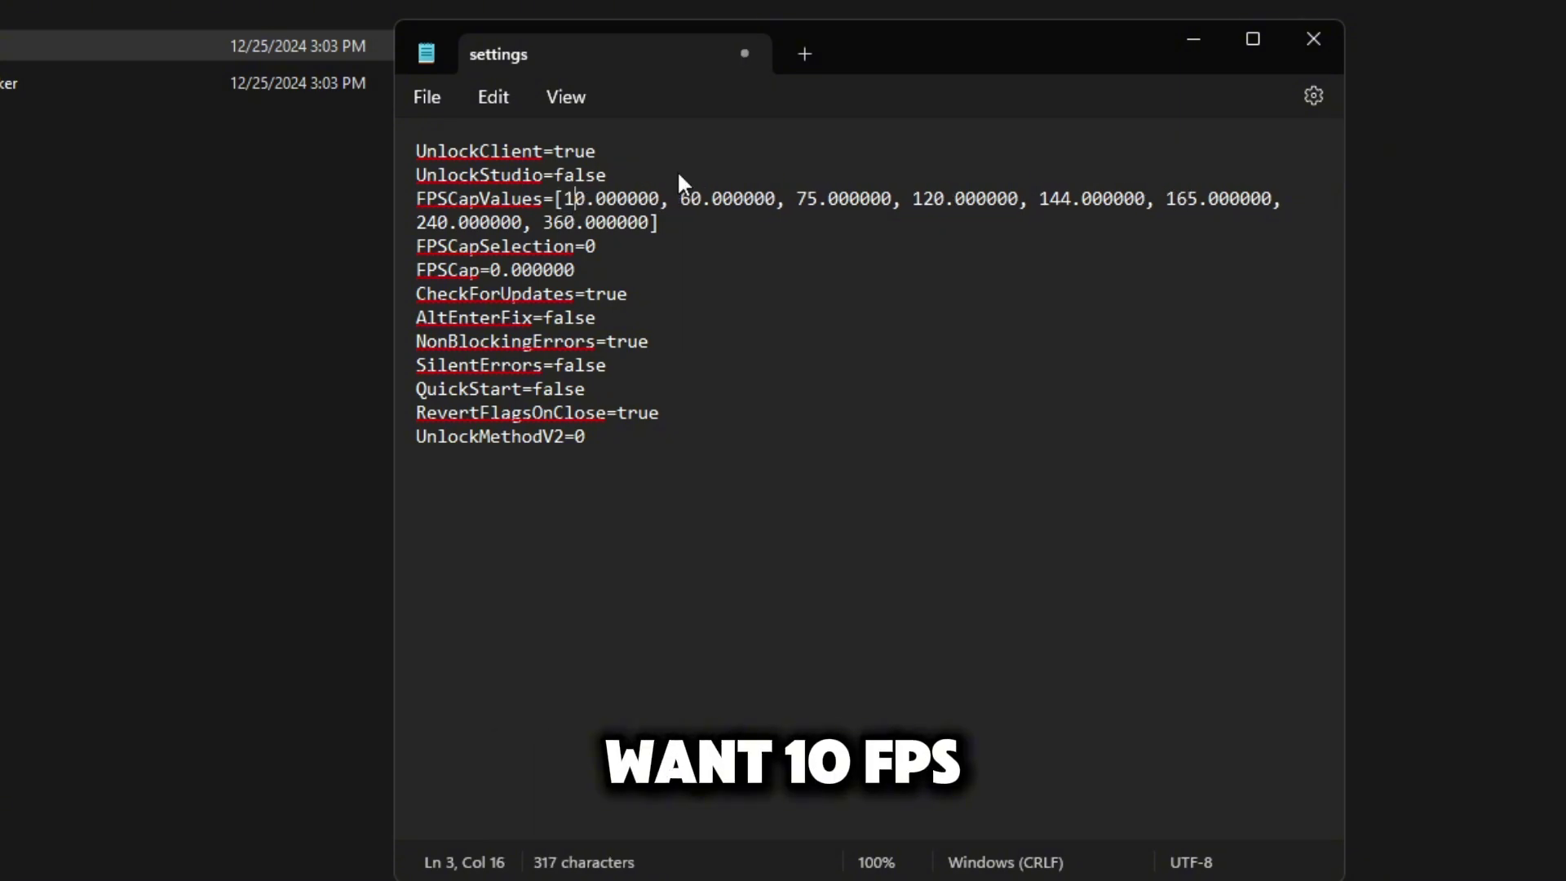
{"action": "left_click", "coordinate": [426, 97]}
{"action": "left_click", "coordinate": [454, 277]}
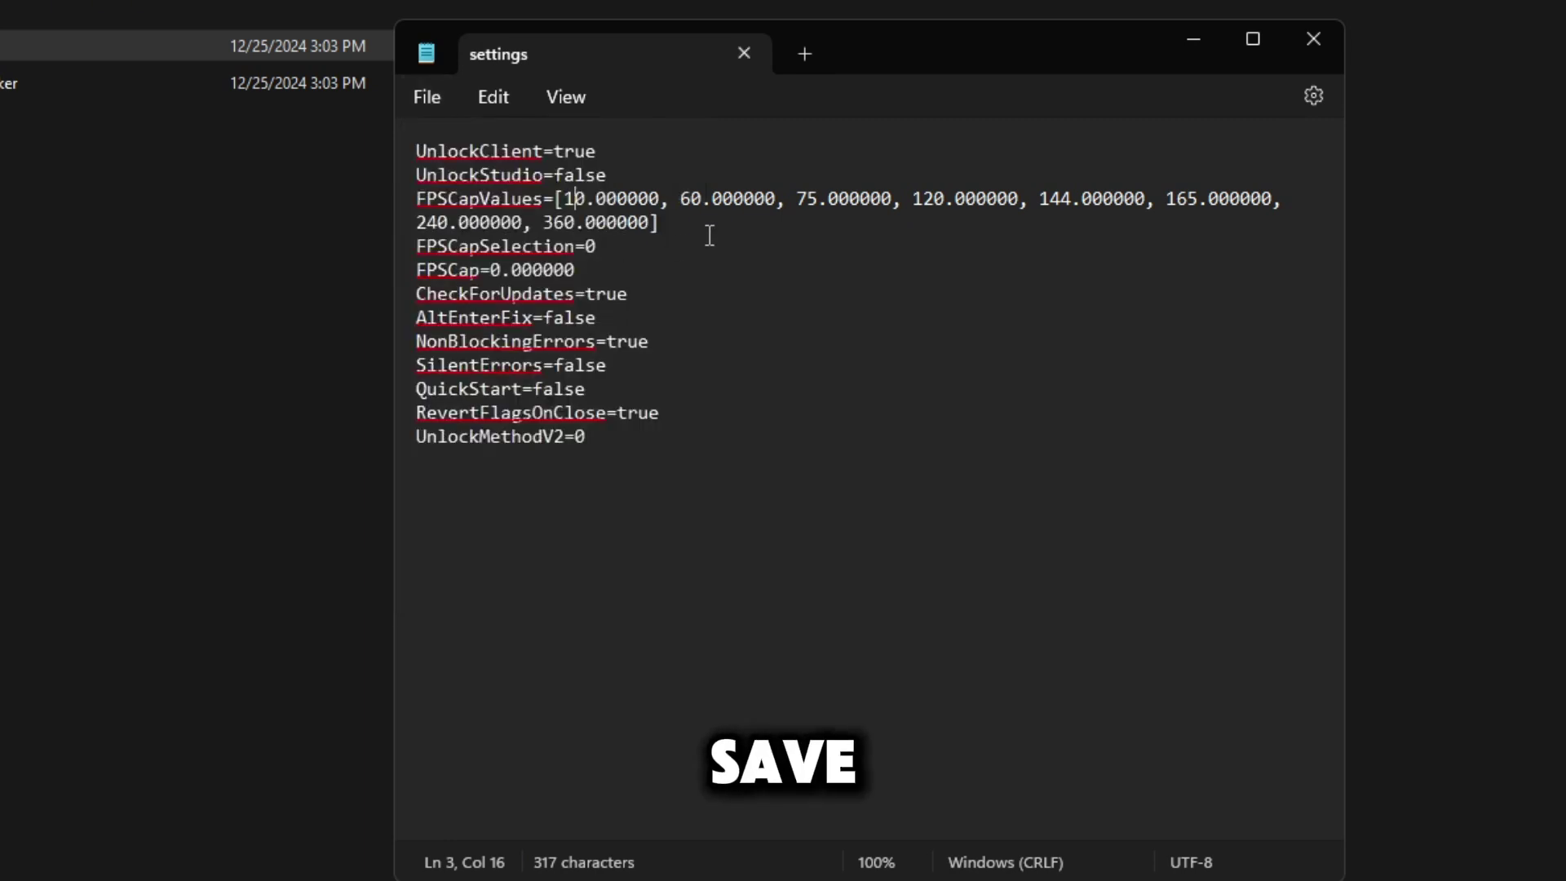
{"action": "left_click", "coordinate": [1313, 38]}
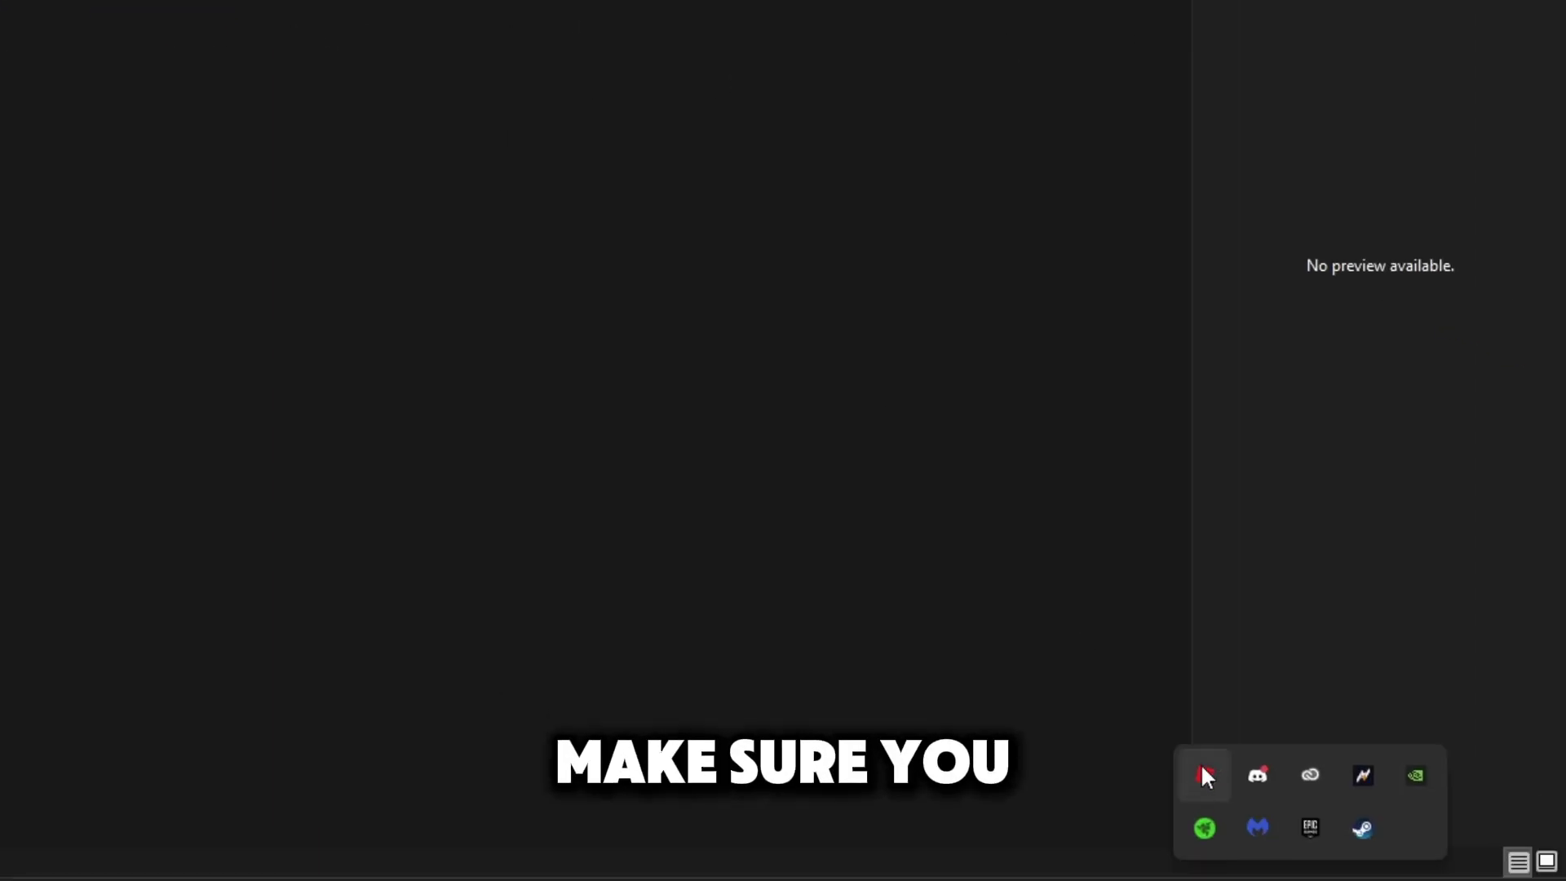
Exit Roblox FPS Unlocker, run the rbxfpsunlocker application again and bring up its options to check the FPS caps.
{"action": "right_click", "coordinate": [1205, 775]}
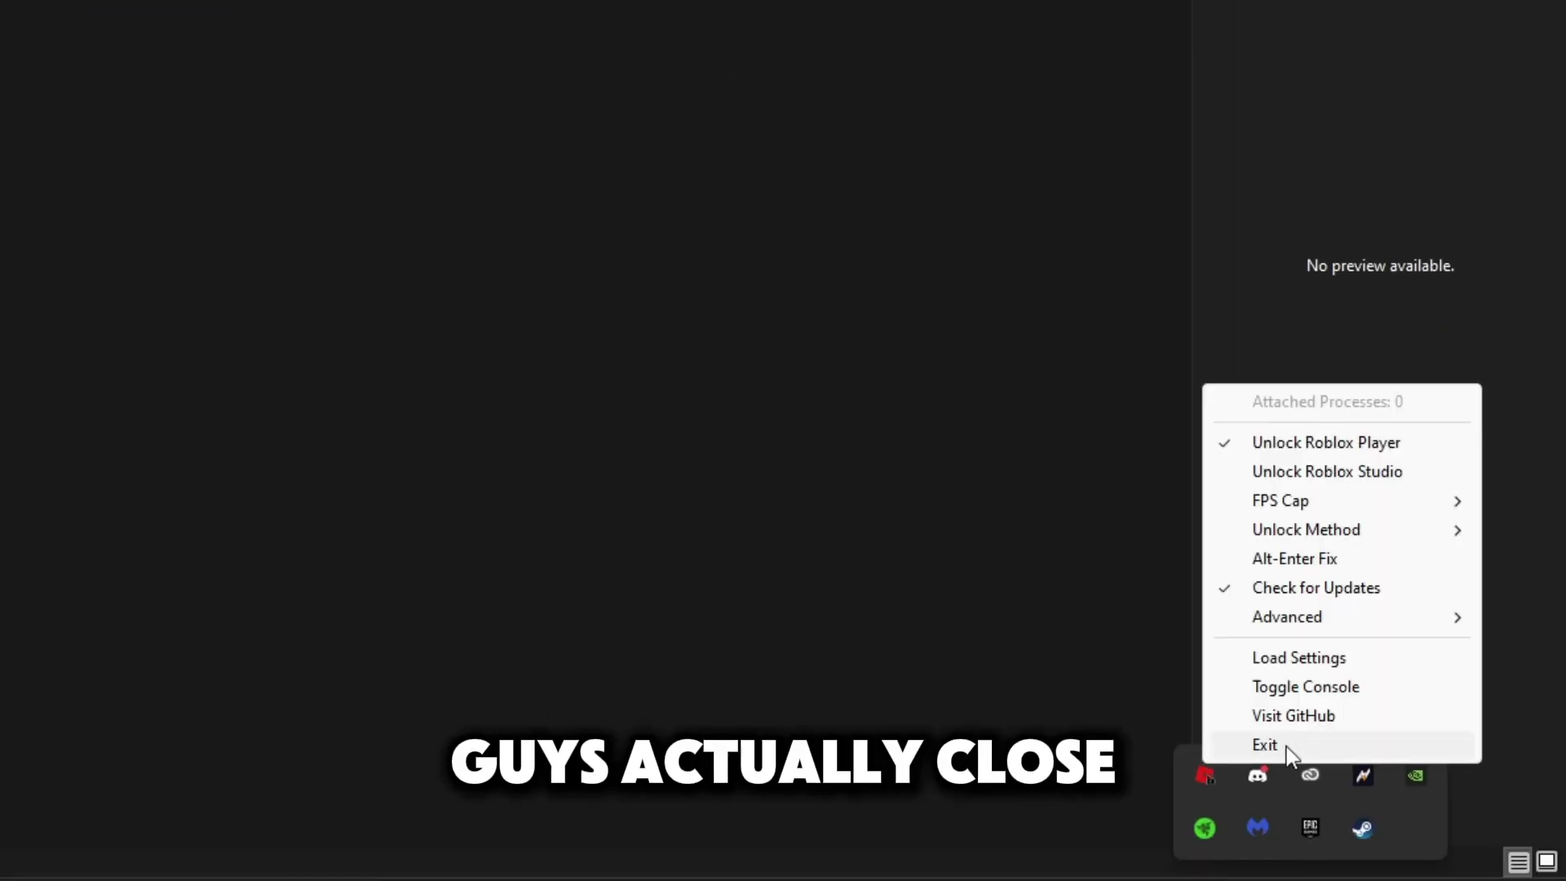
{"action": "left_click", "coordinate": [1276, 739]}
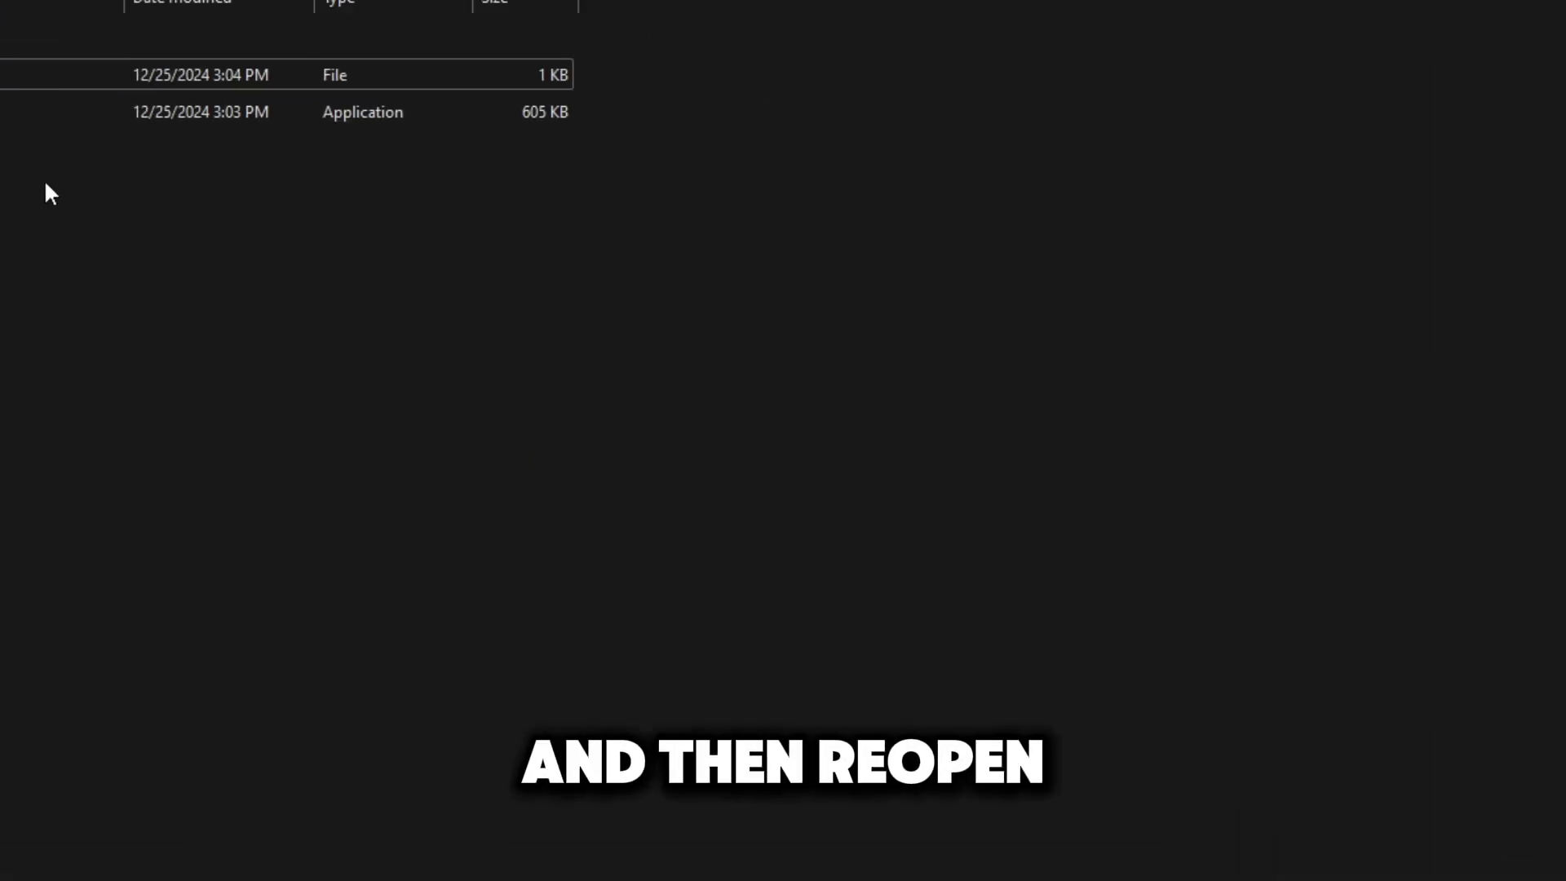
{"action": "double_click", "coordinate": [245, 271]}
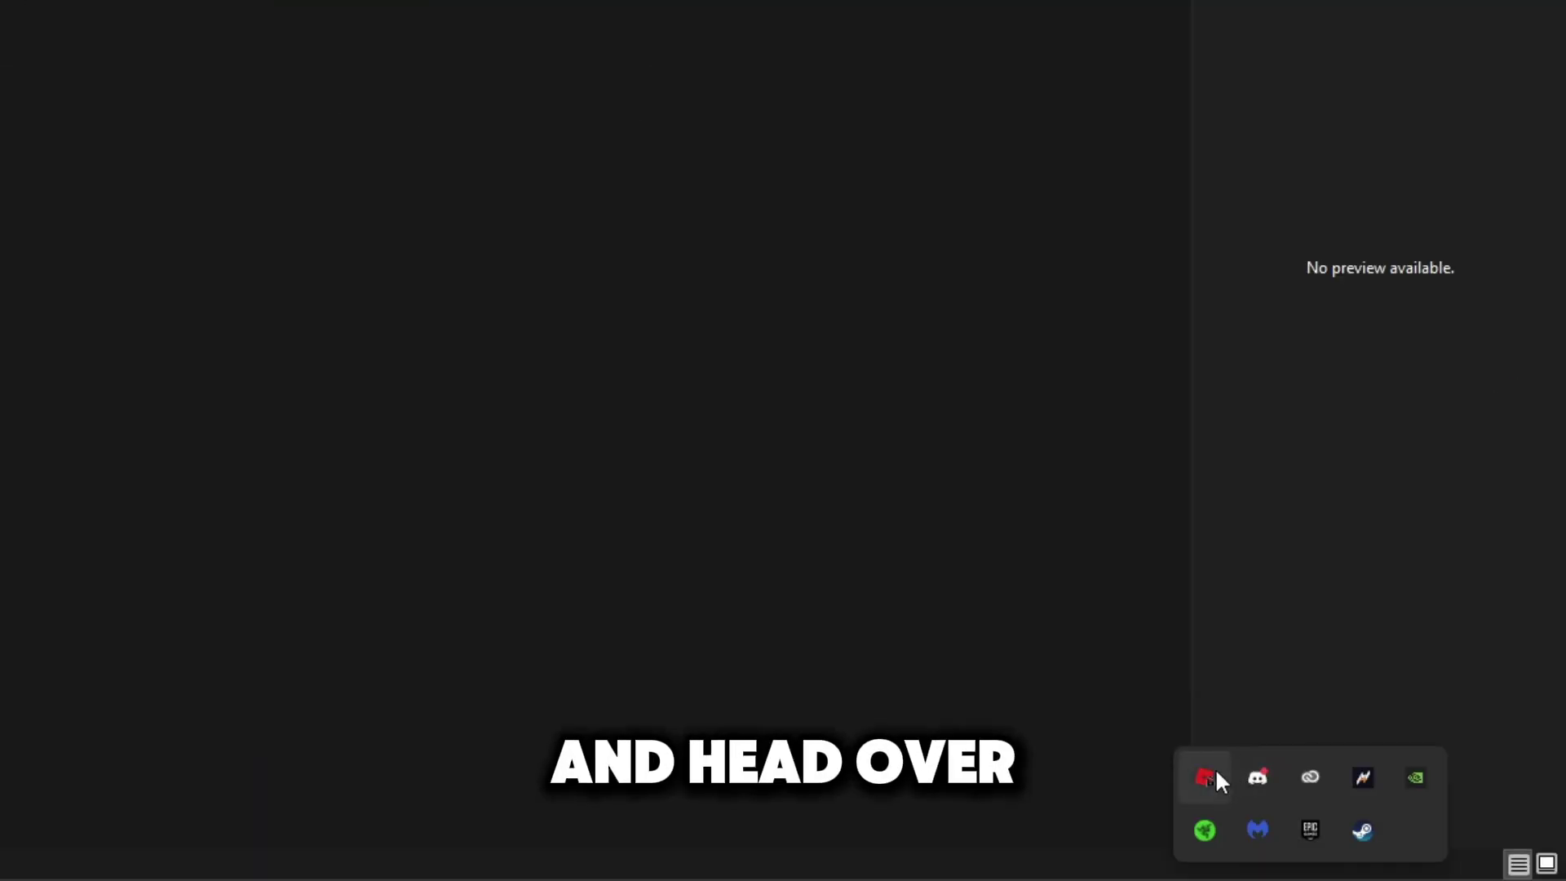
{"action": "right_click", "coordinate": [1214, 771]}
{"action": "mouse_move", "coordinate": [1333, 517]}
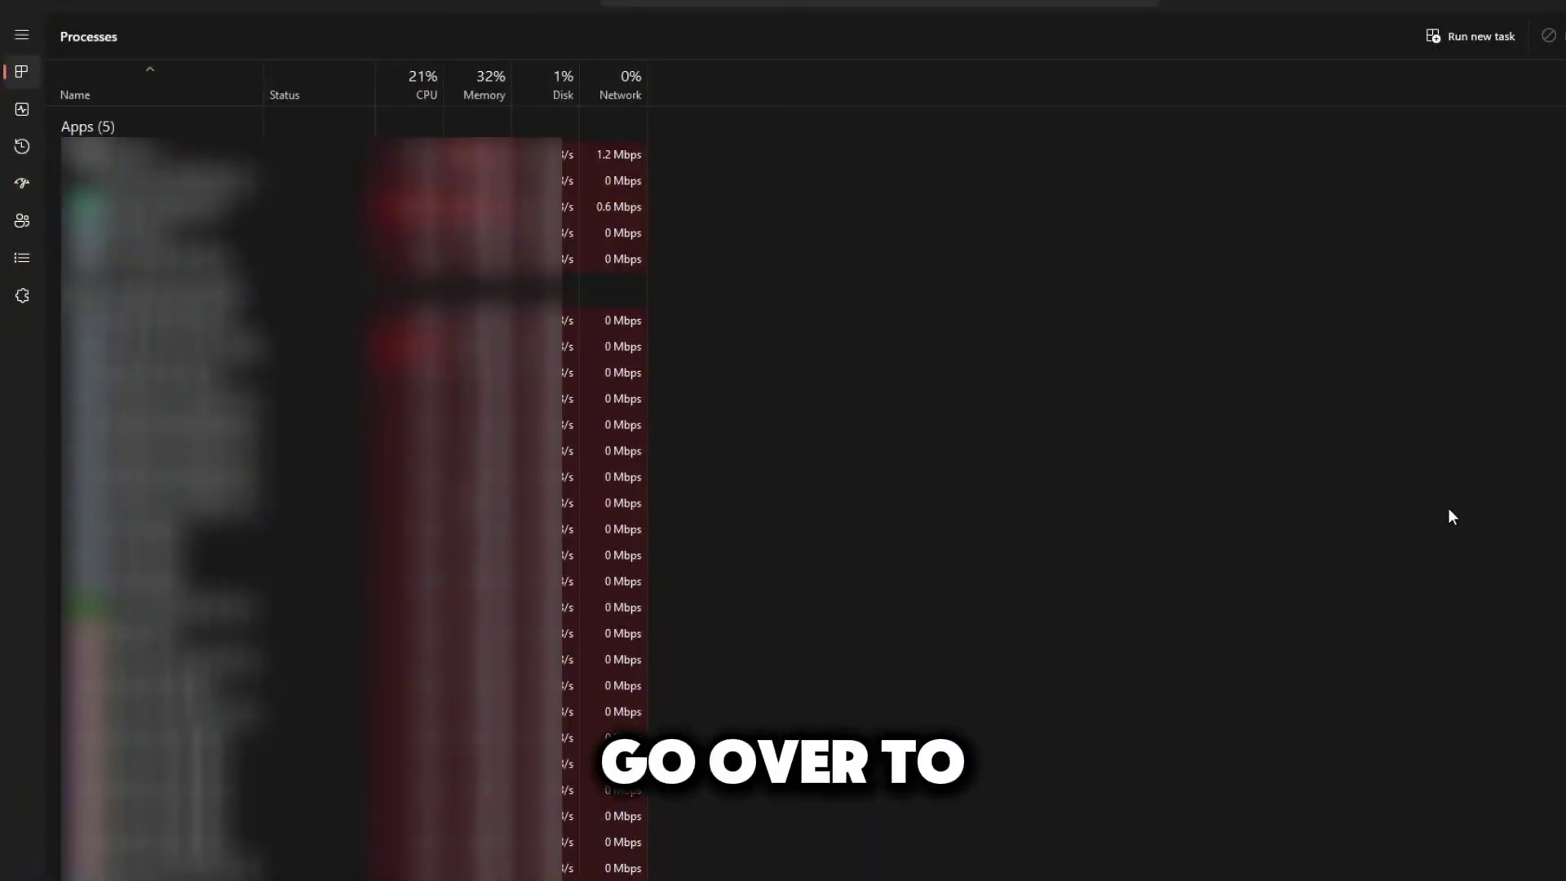
View the computer's performance data in Task Manager.
{"action": "left_click", "coordinate": [22, 110]}
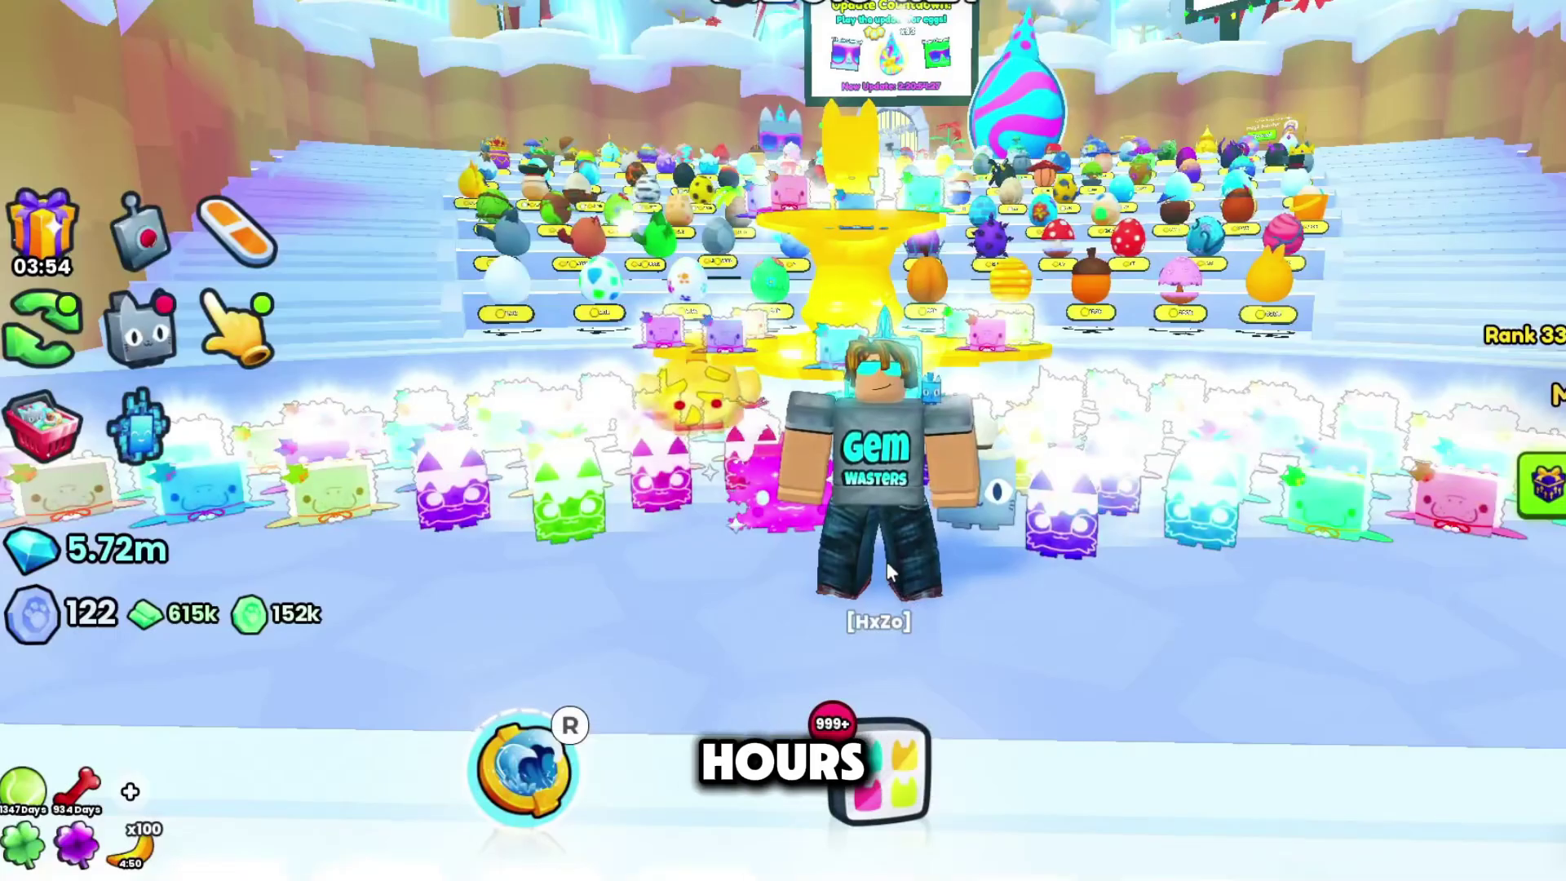
Open the in-game Roblox menu in Pet Simulator 99!
{"action": "key", "text": "Escape"}
{"action": "left_click", "coordinate": [677, 65]}
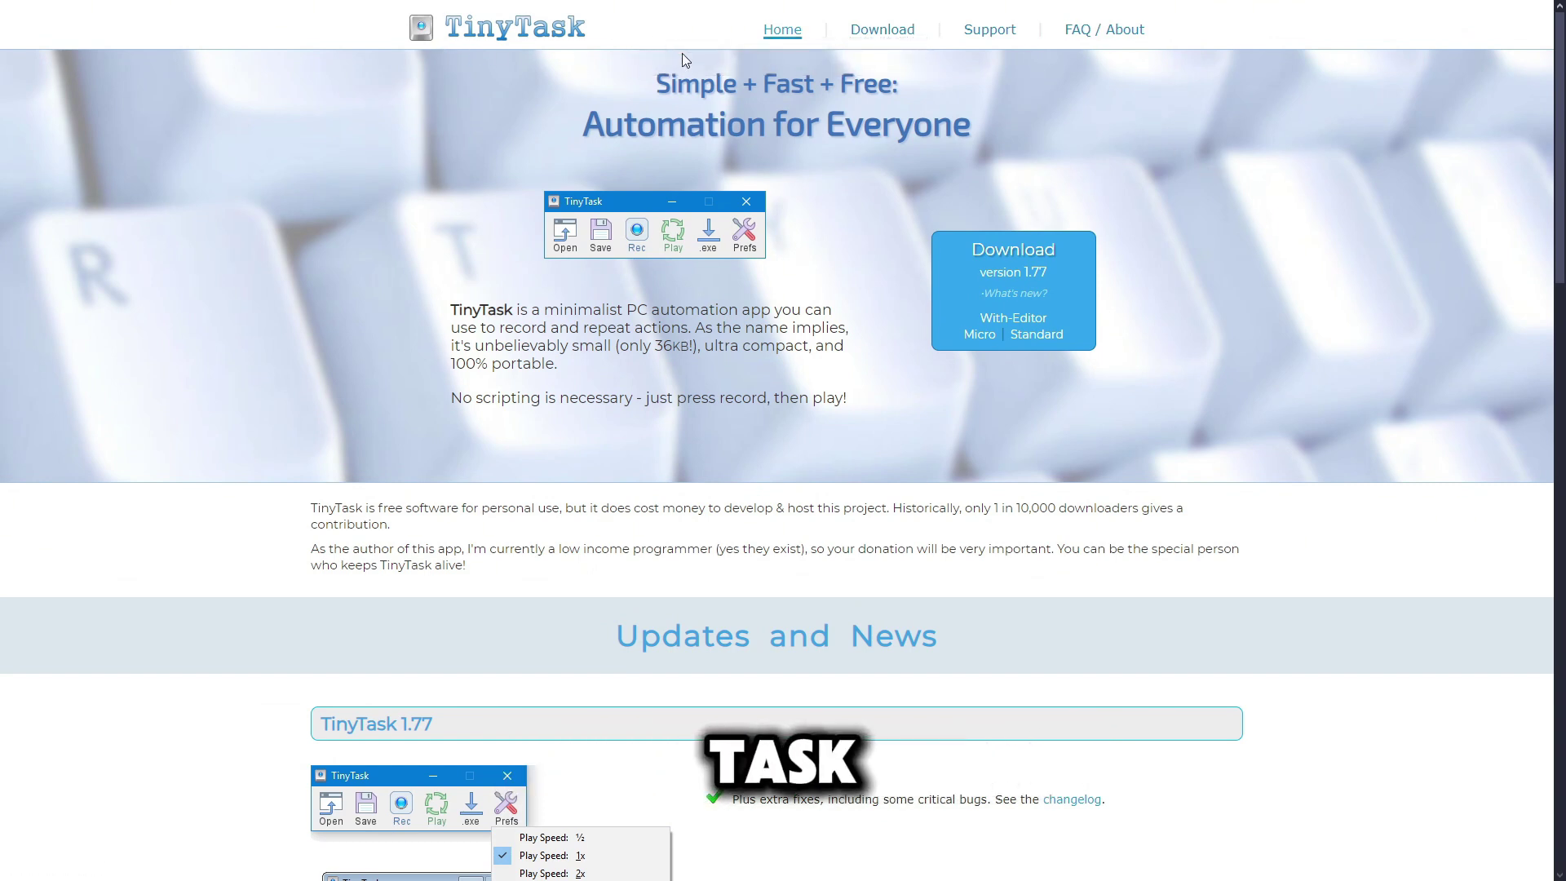
Go to the TinyTask download page, run the downloaded tinytask (1) application and minimize the Downloads window.
{"action": "left_click", "coordinate": [864, 35]}
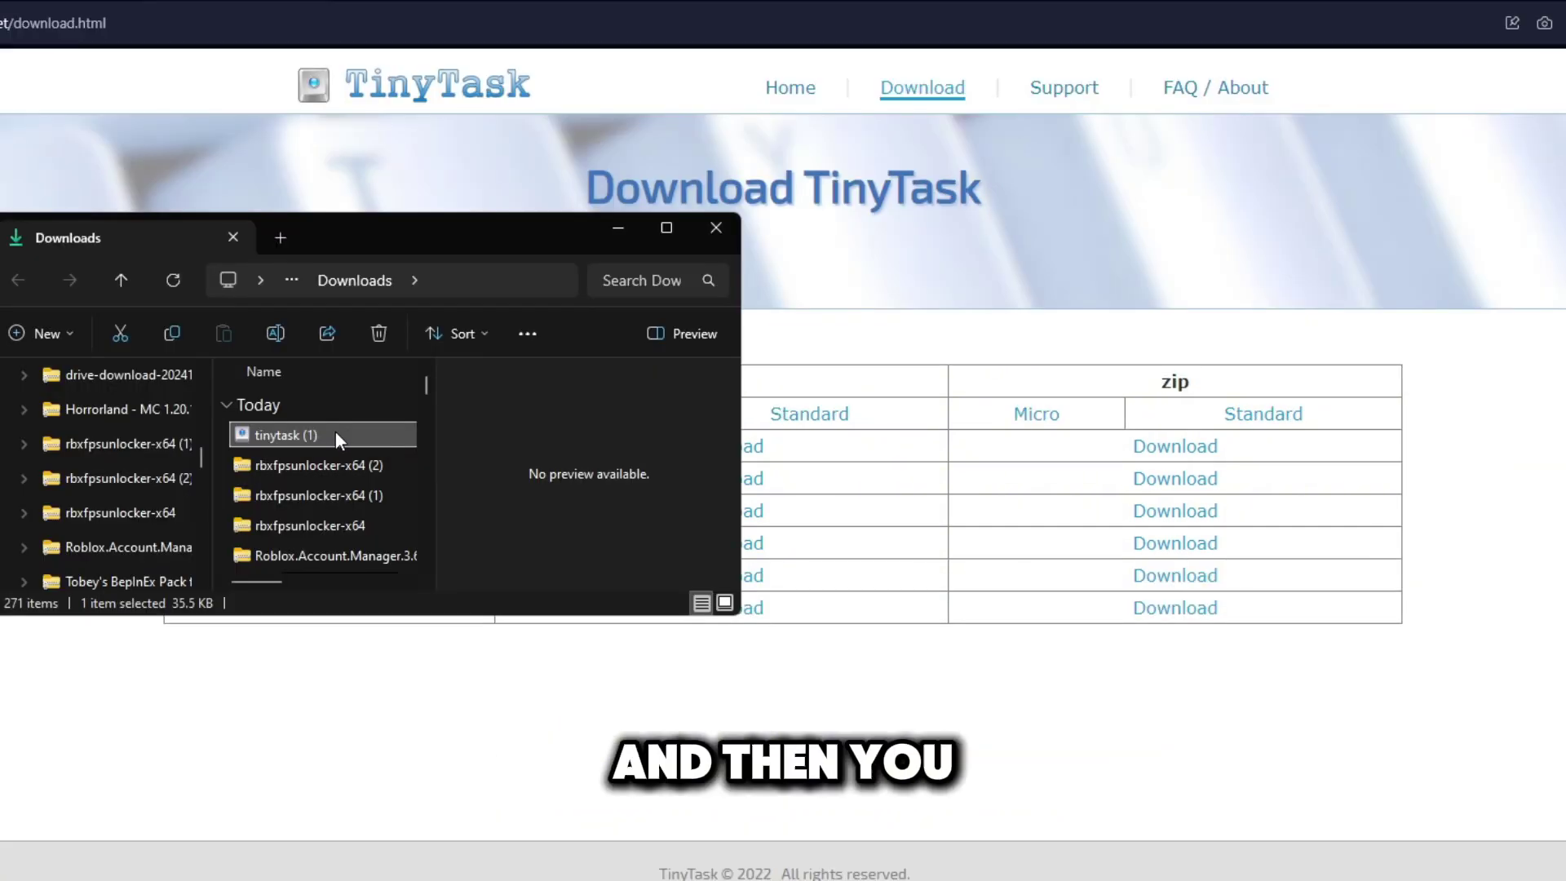
{"action": "double_click", "coordinate": [335, 432]}
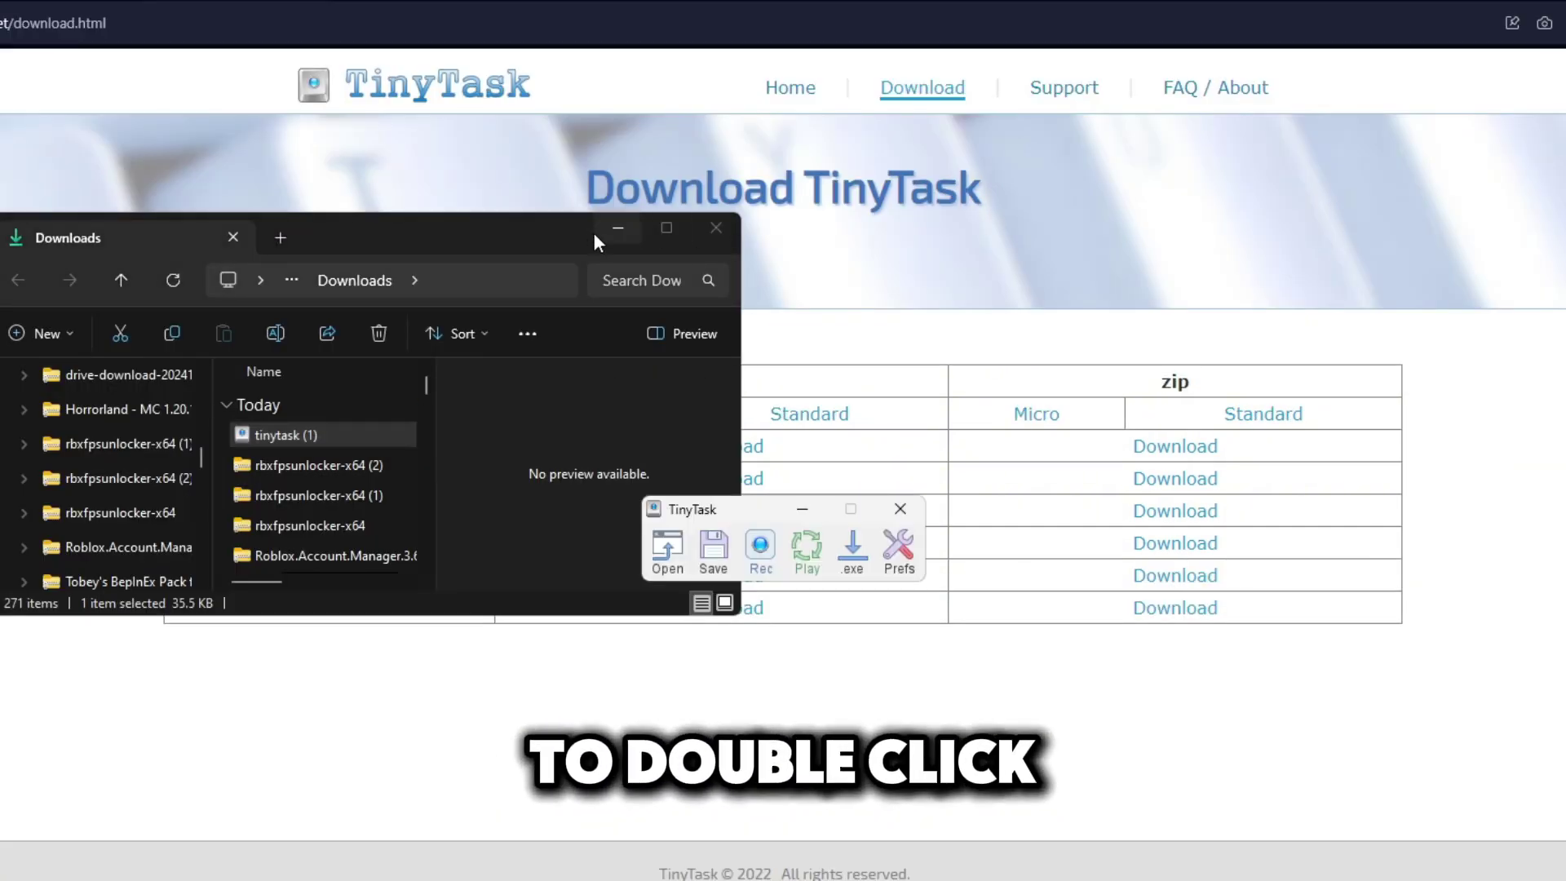
{"action": "left_click", "coordinate": [617, 229]}
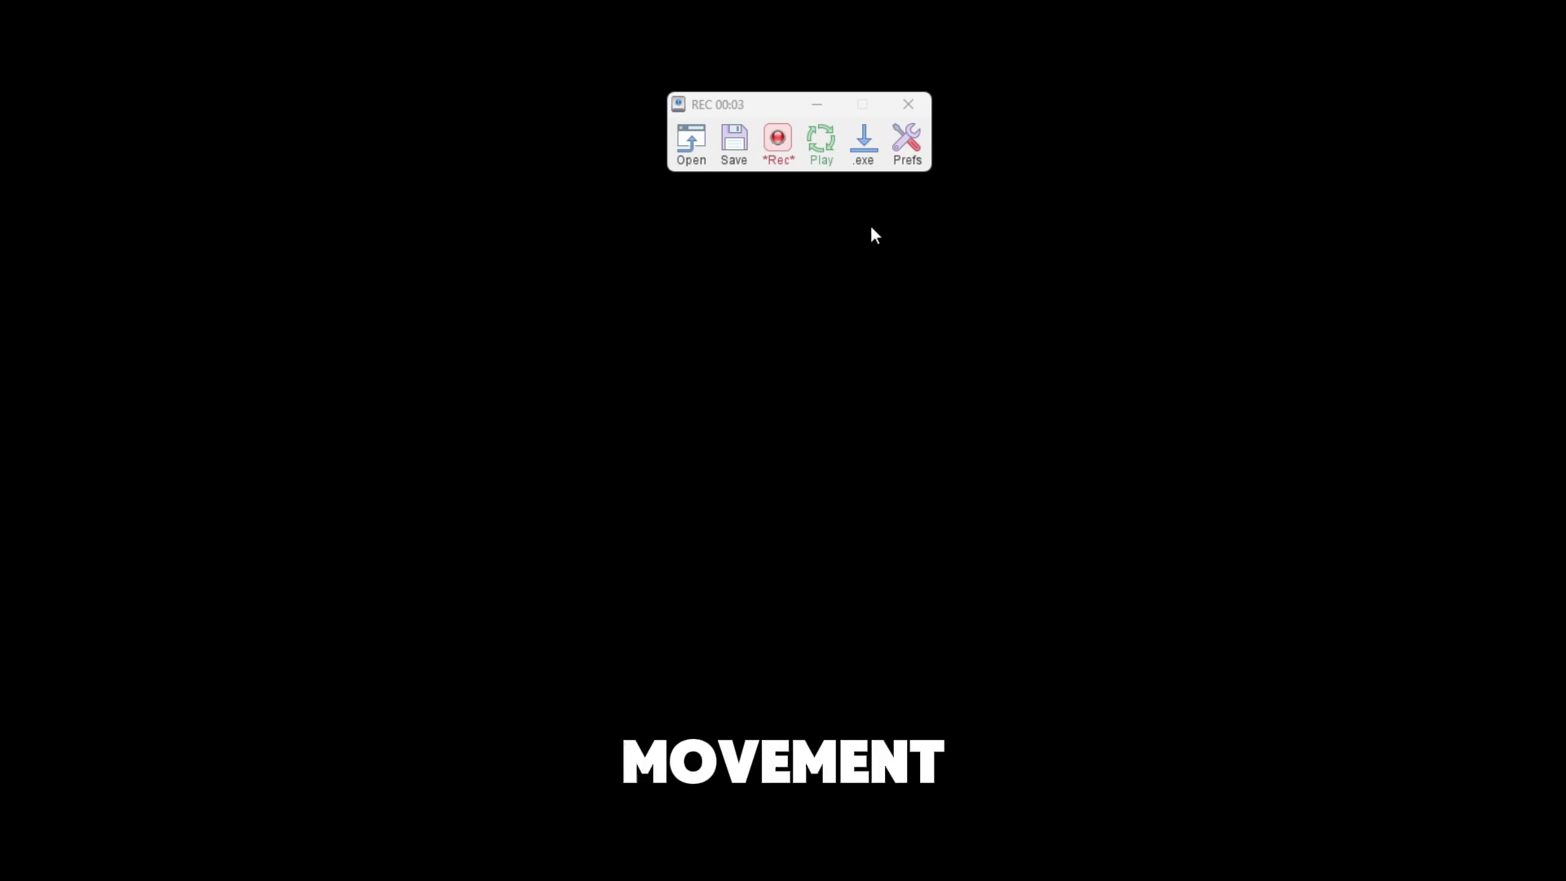
Finish recording the mouse movement in TinyTask and play the recording back.
{"action": "left_click", "coordinate": [902, 144]}
{"action": "left_click", "coordinate": [762, 155]}
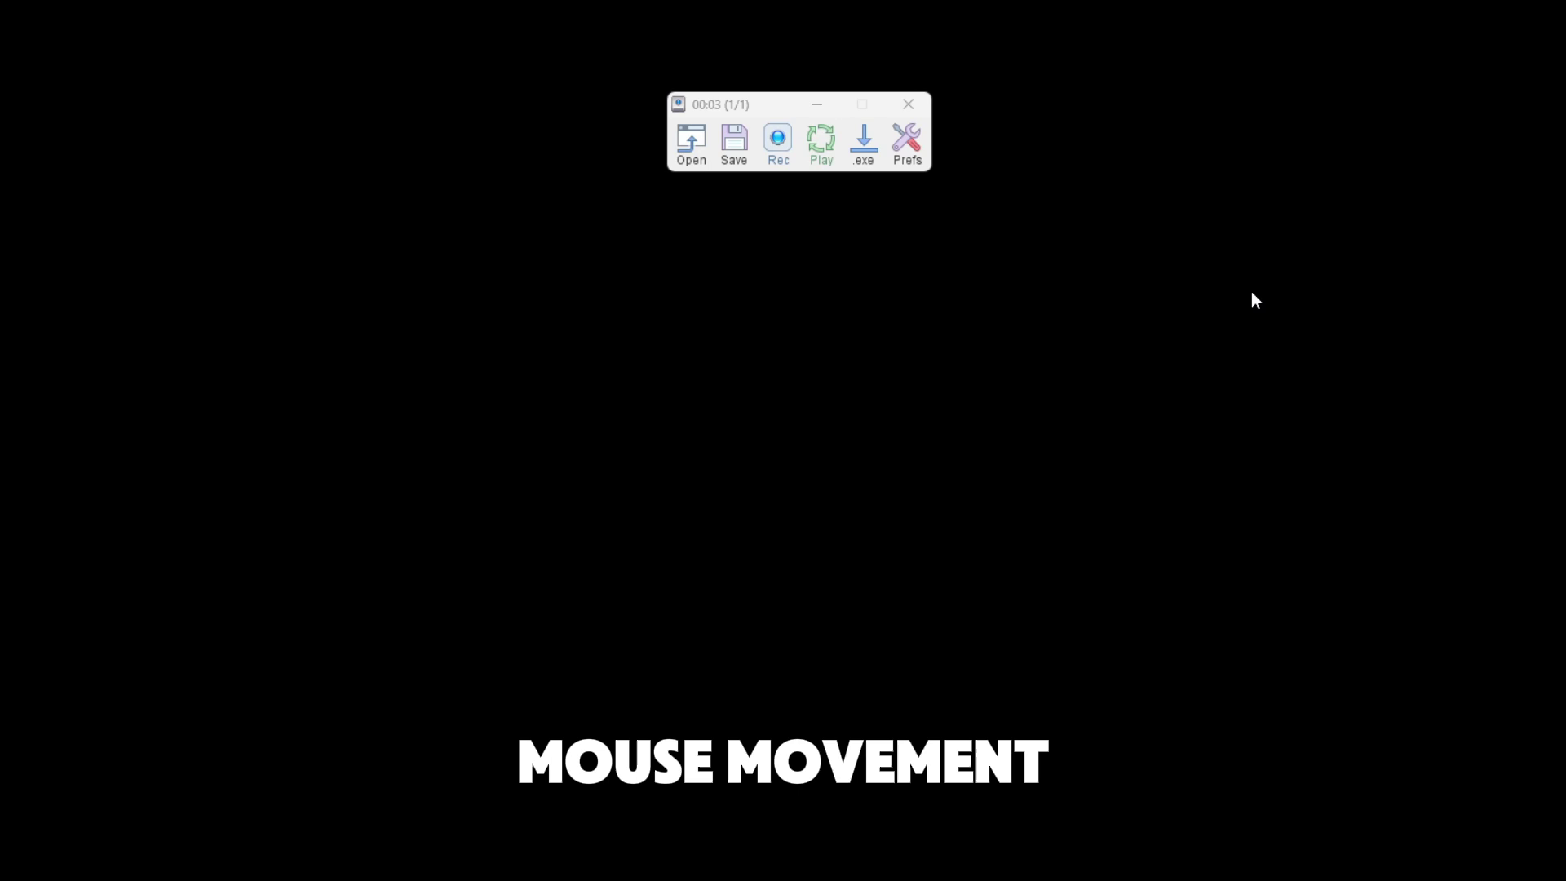
Turn on Continuous Playback in TinyTask and play the recorded mouse movement in a loop.
{"action": "left_click", "coordinate": [905, 142]}
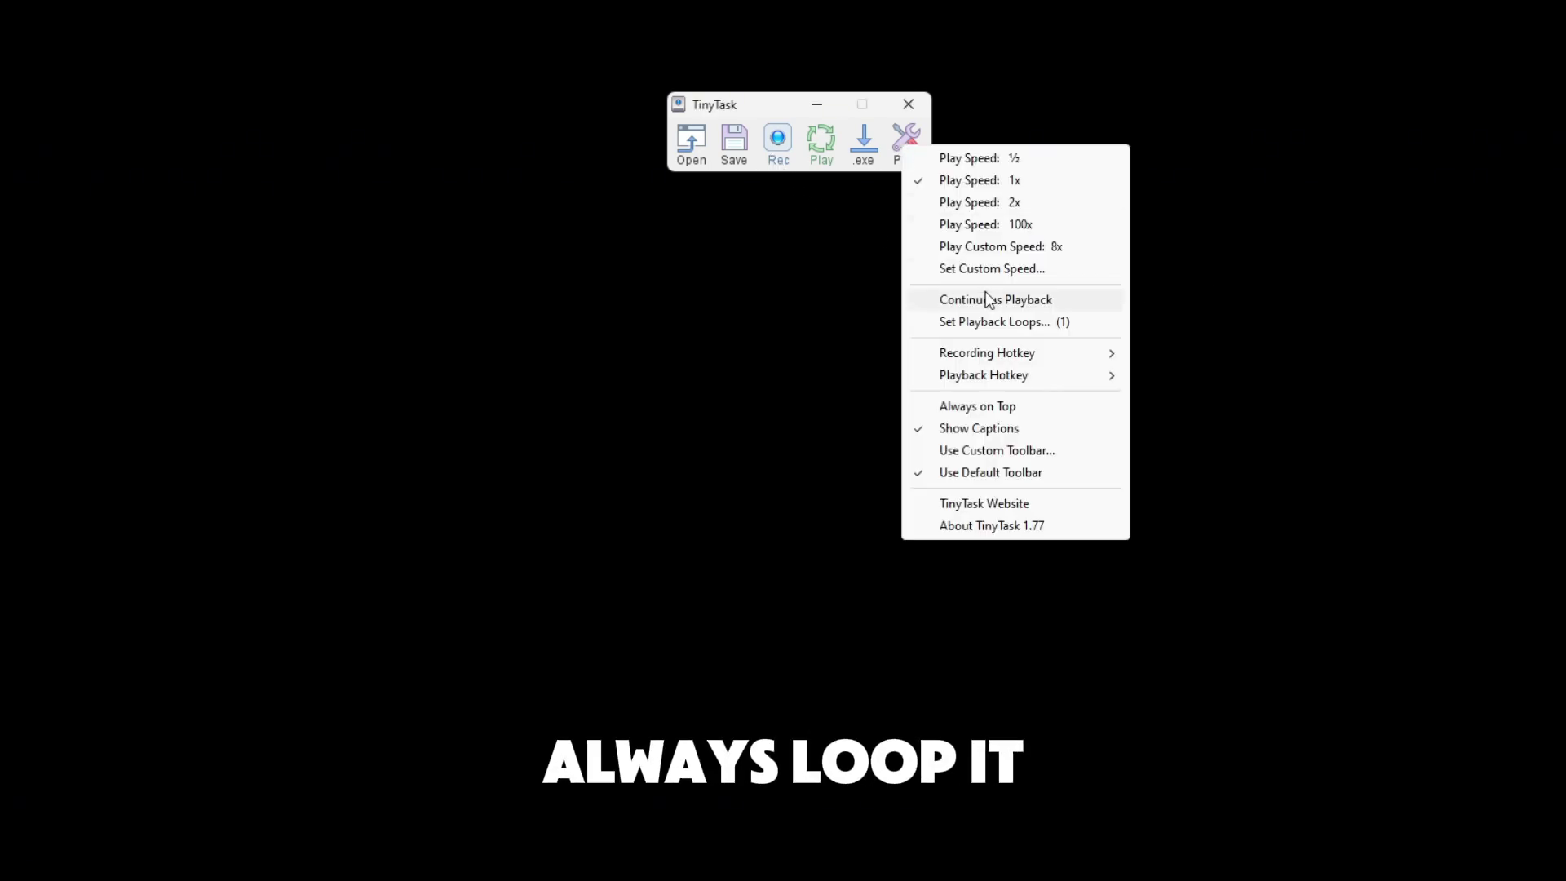
{"action": "left_click", "coordinate": [995, 300]}
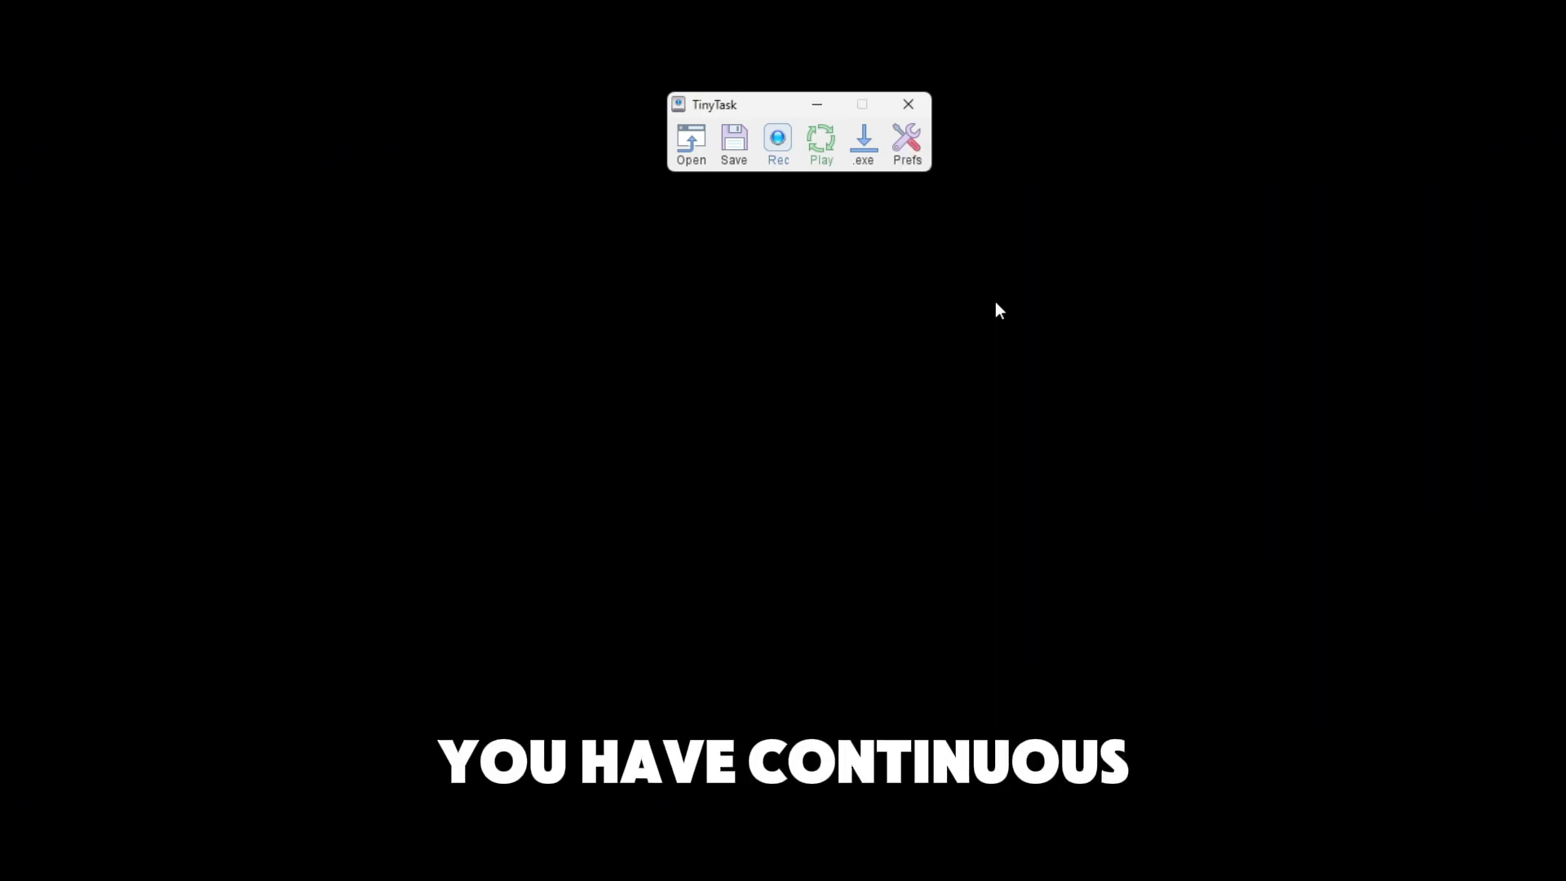
{"action": "left_click", "coordinate": [829, 142]}
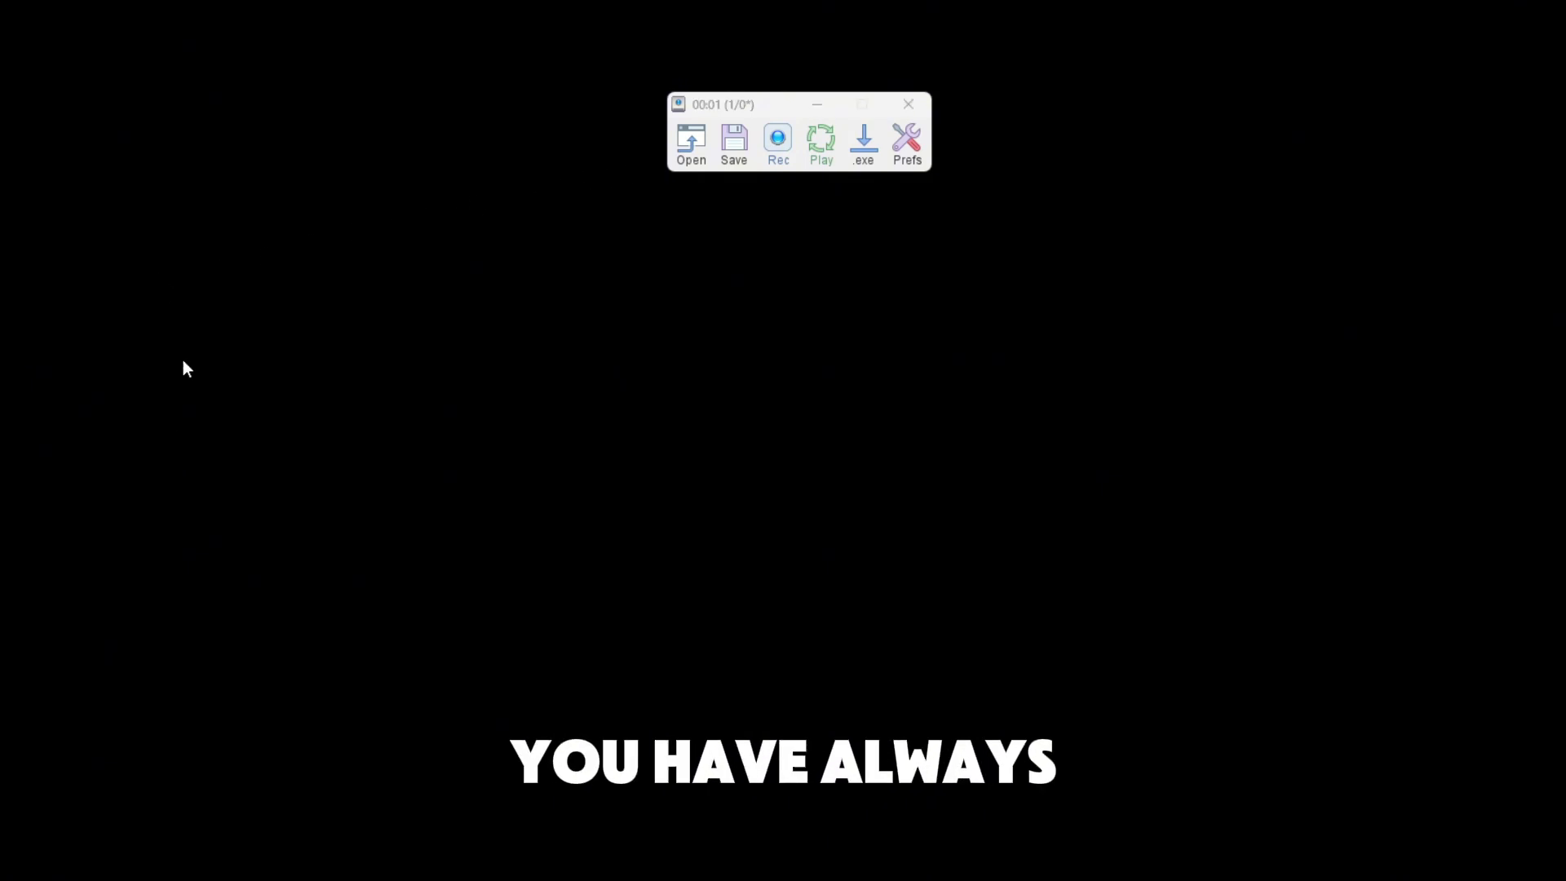